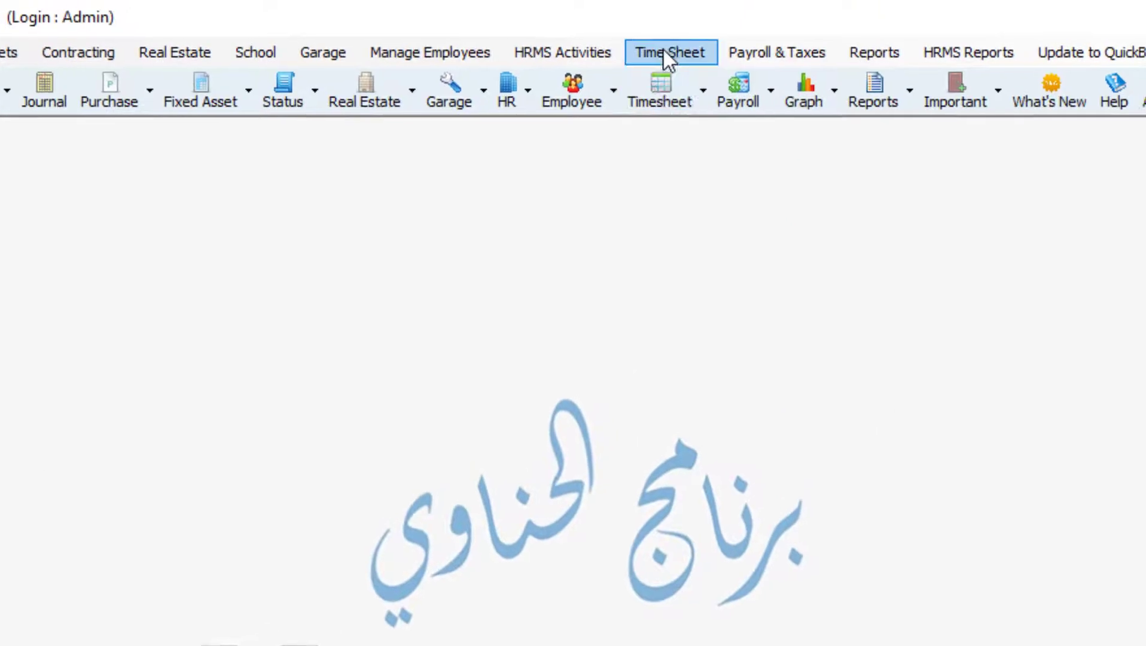
# Open the detailed time sheet creation command, Create Time Sheet (Detailed).
pyautogui.click(676, 43)
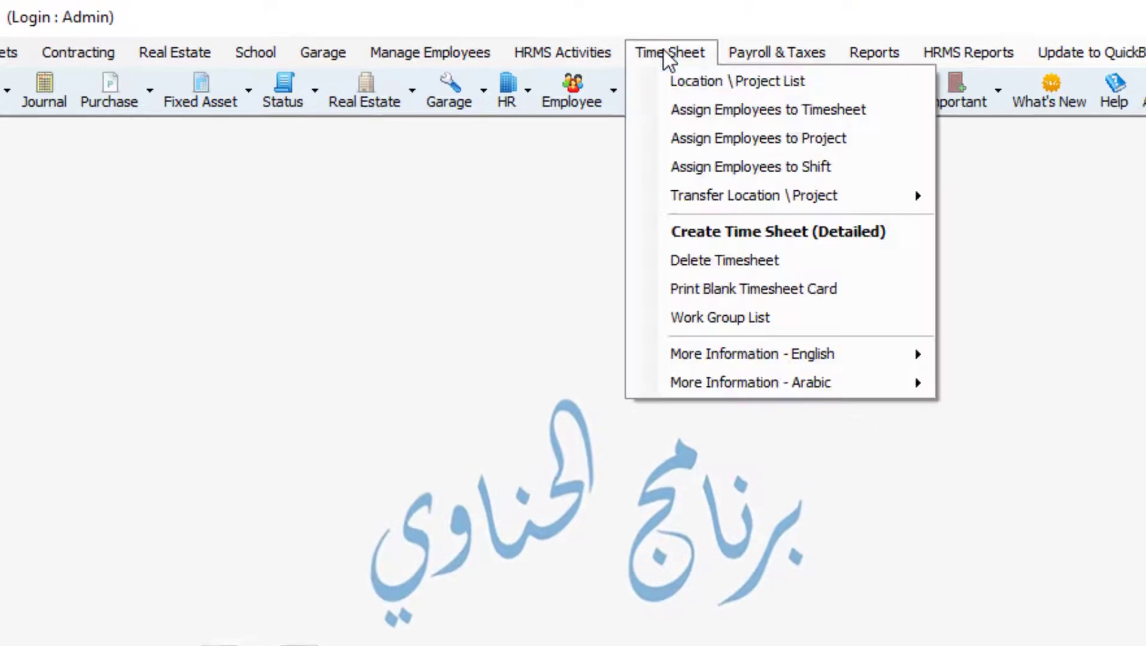
pyautogui.click(763, 234)
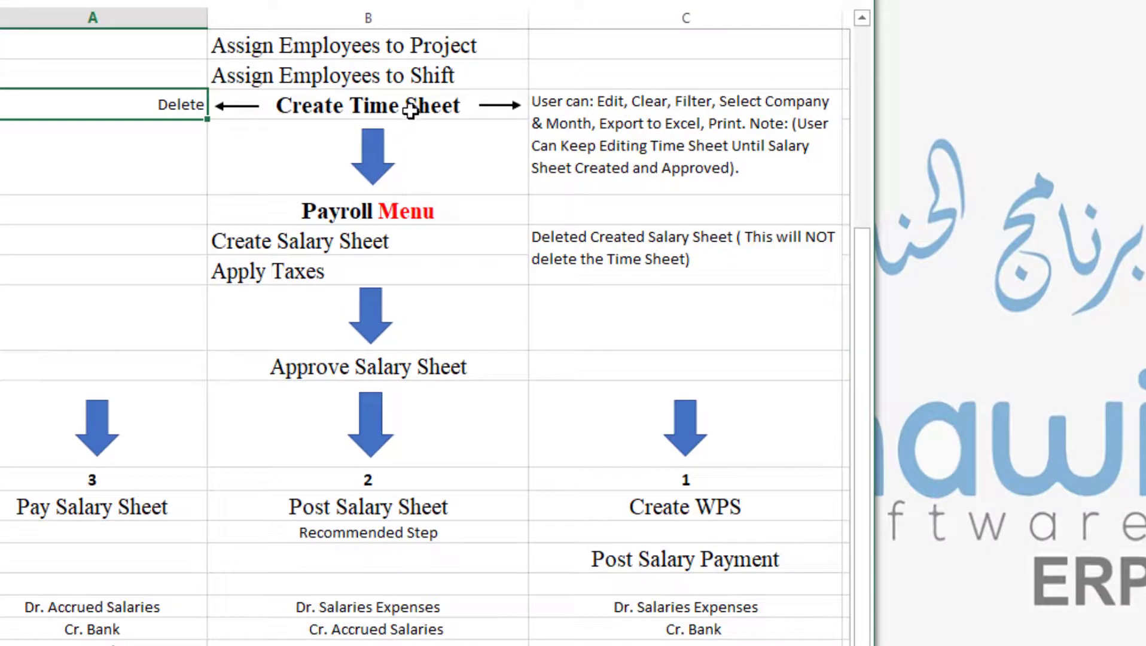
# Review the Create Time Sheet stage in the Excel workflow chart with its editing and delete notes, through to the Payroll Menu heading.
pyautogui.click(411, 111)
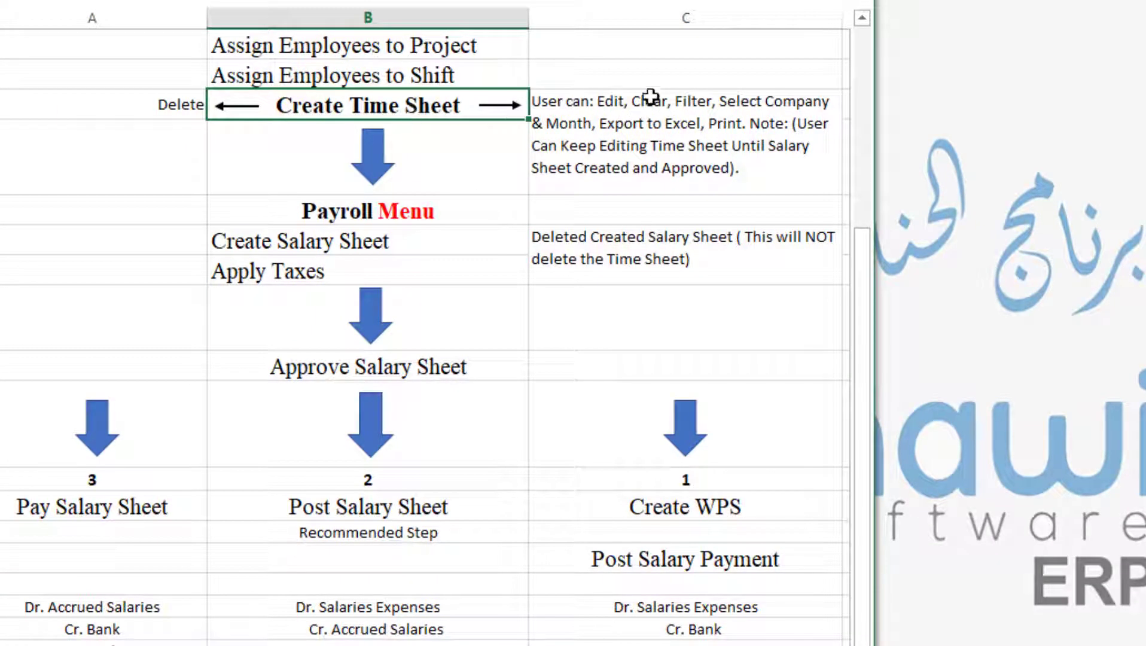
pyautogui.click(677, 151)
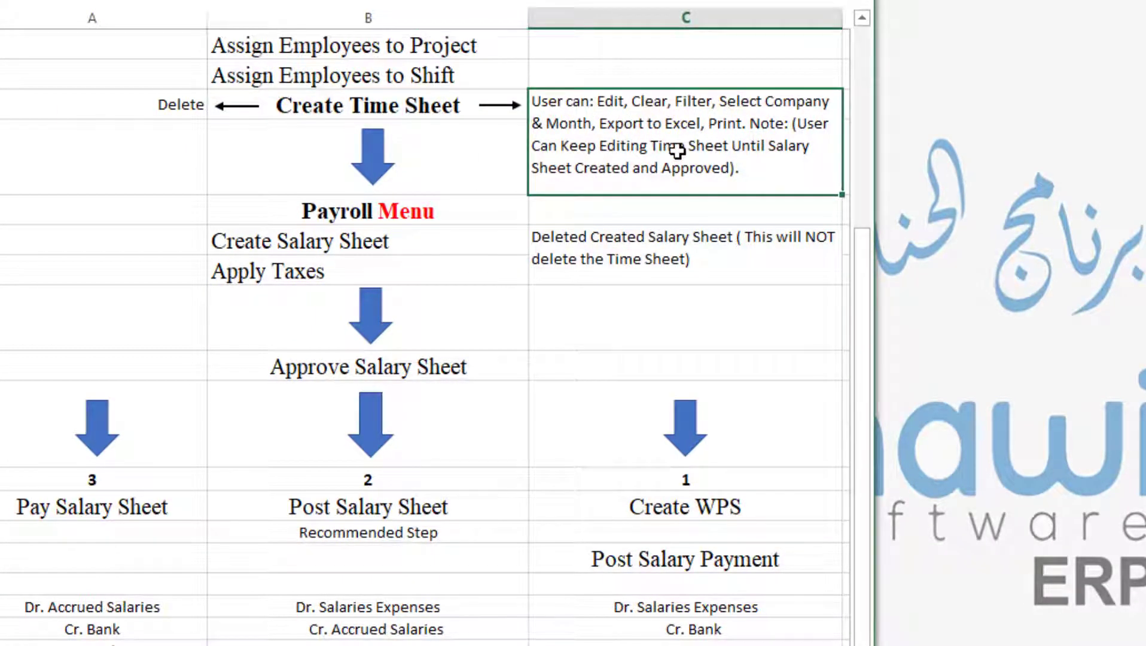
pyautogui.click(160, 109)
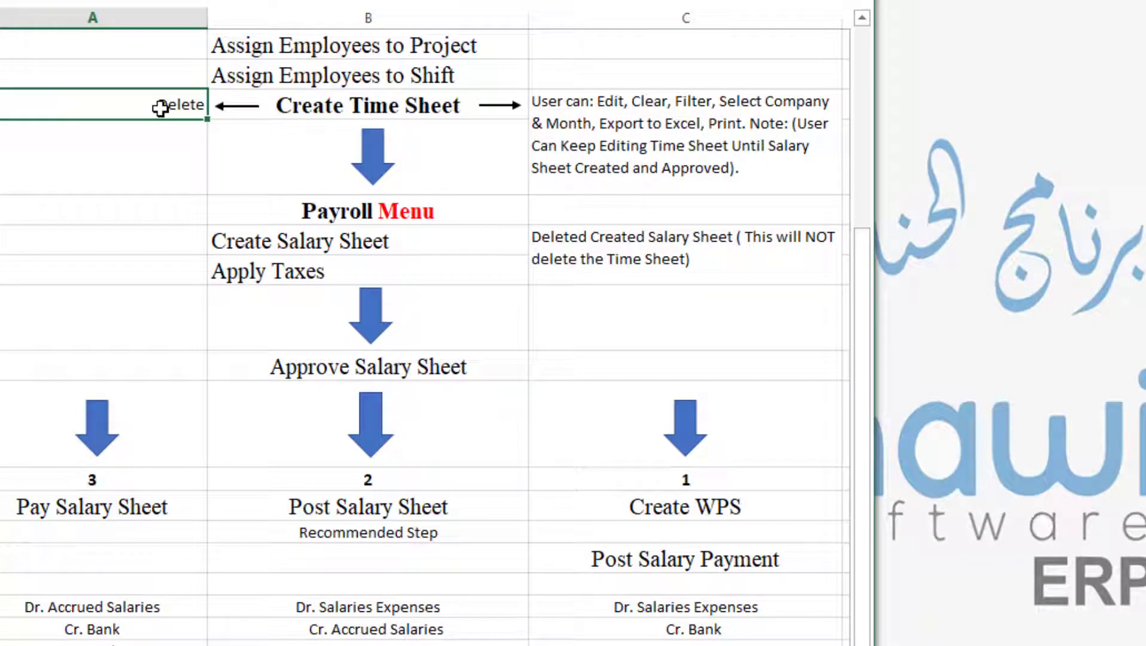
pyautogui.click(349, 160)
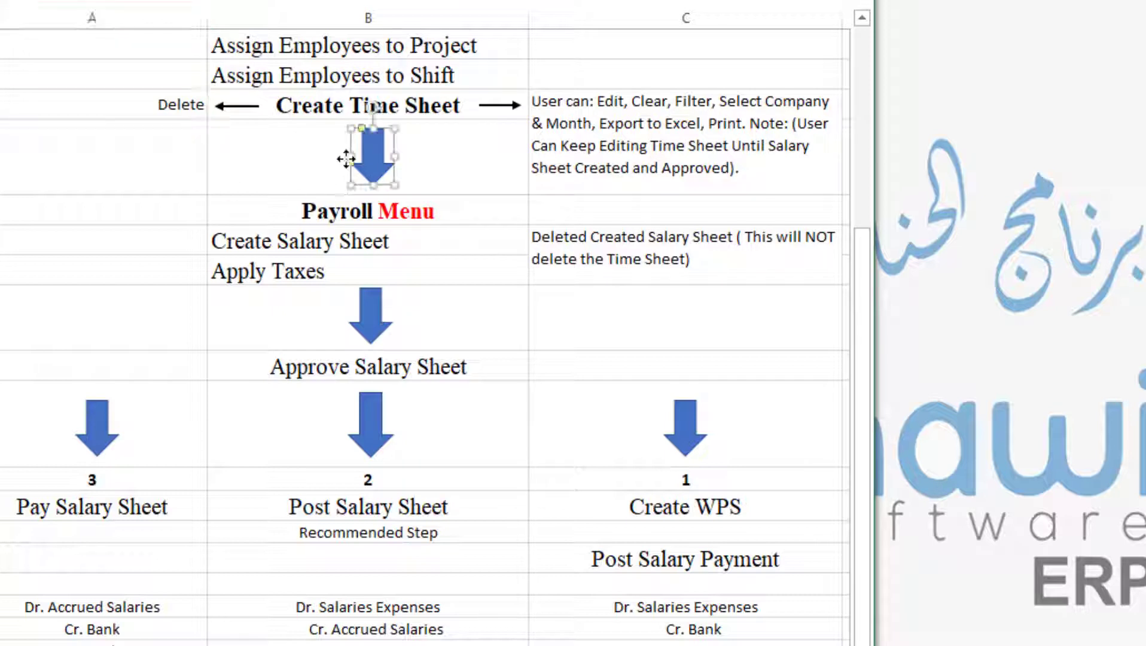
pyautogui.click(293, 215)
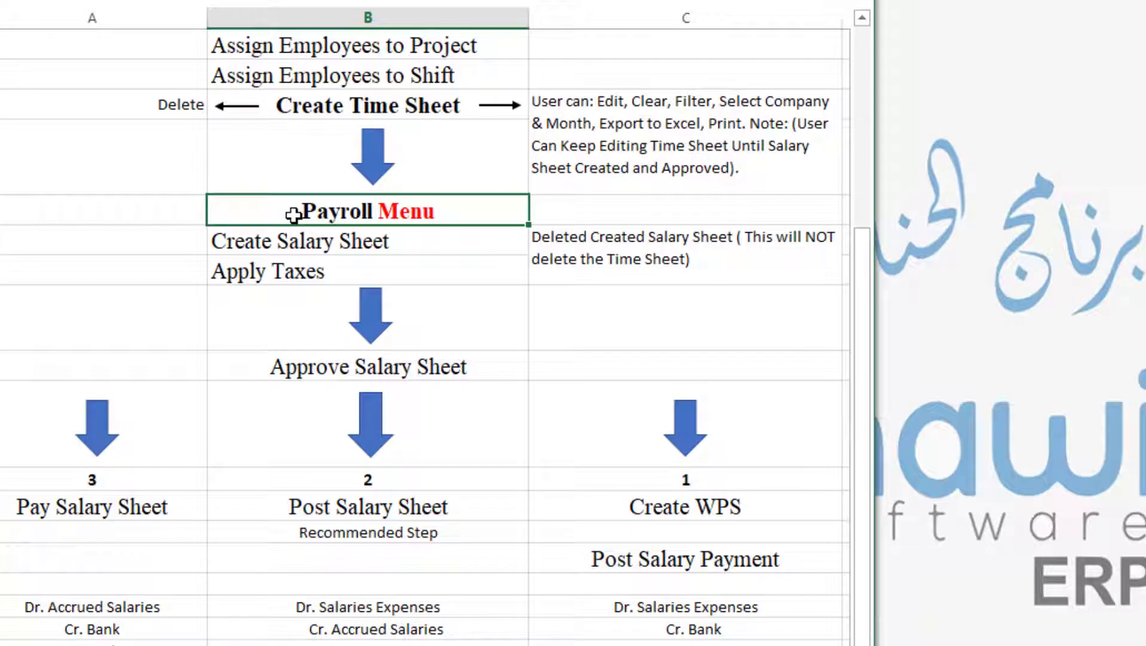
pyautogui.click(314, 110)
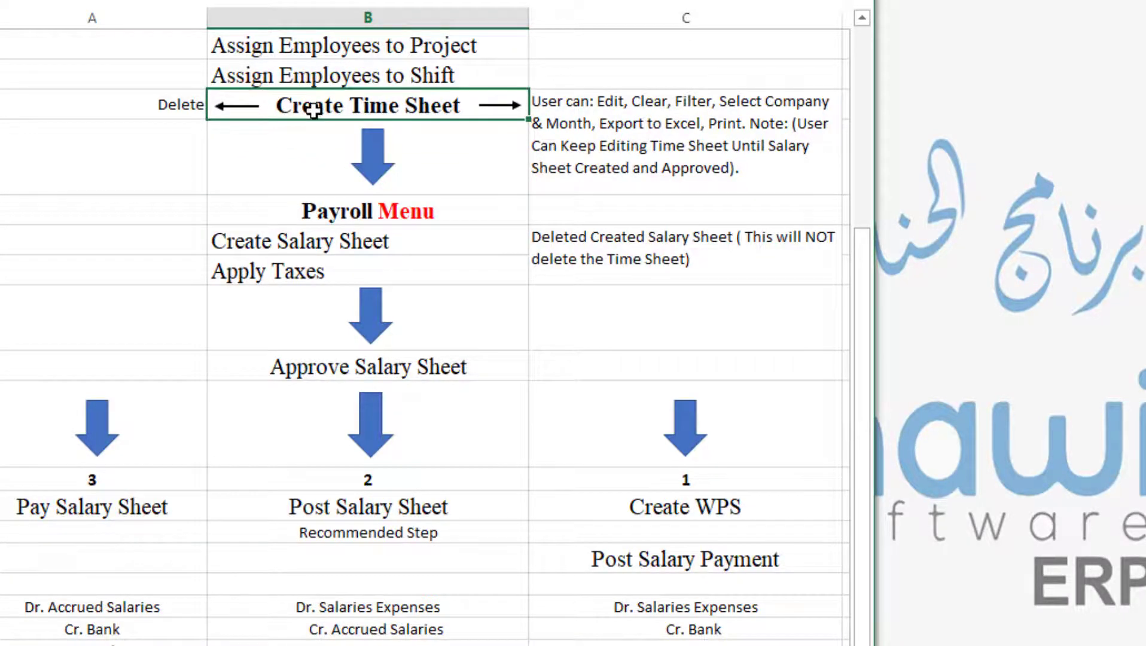
pyautogui.click(308, 210)
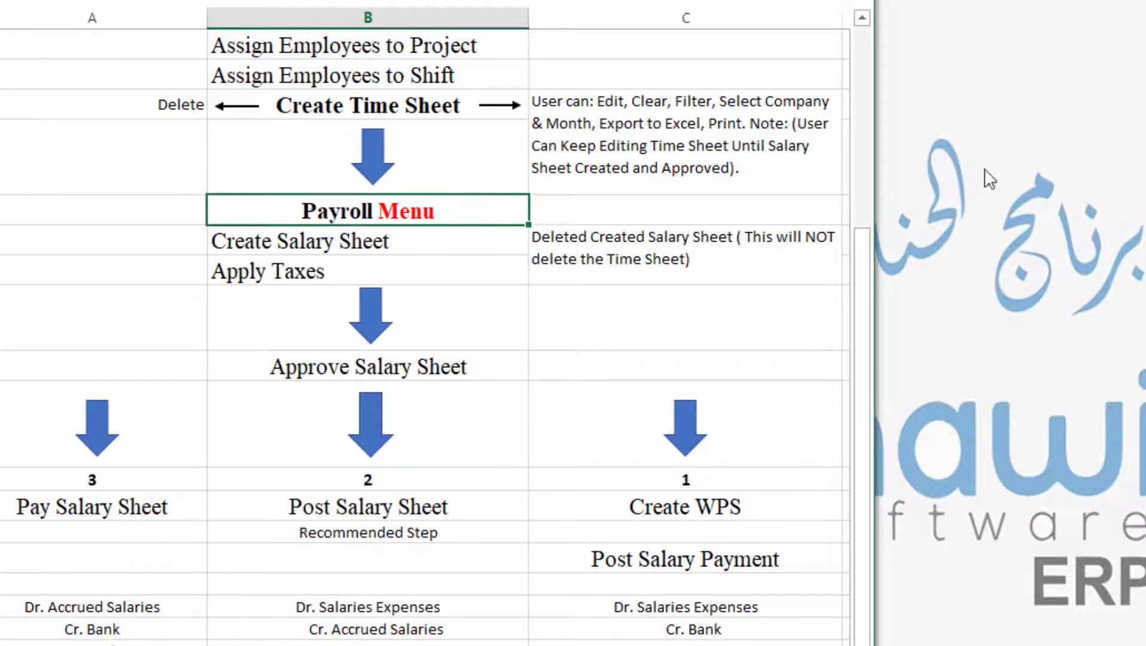
# Switch to Hinawi Software and examine the HR Payroll, Timesheet Payroll and Payment of Salary Sheet commands.
pyautogui.click(589, 18)
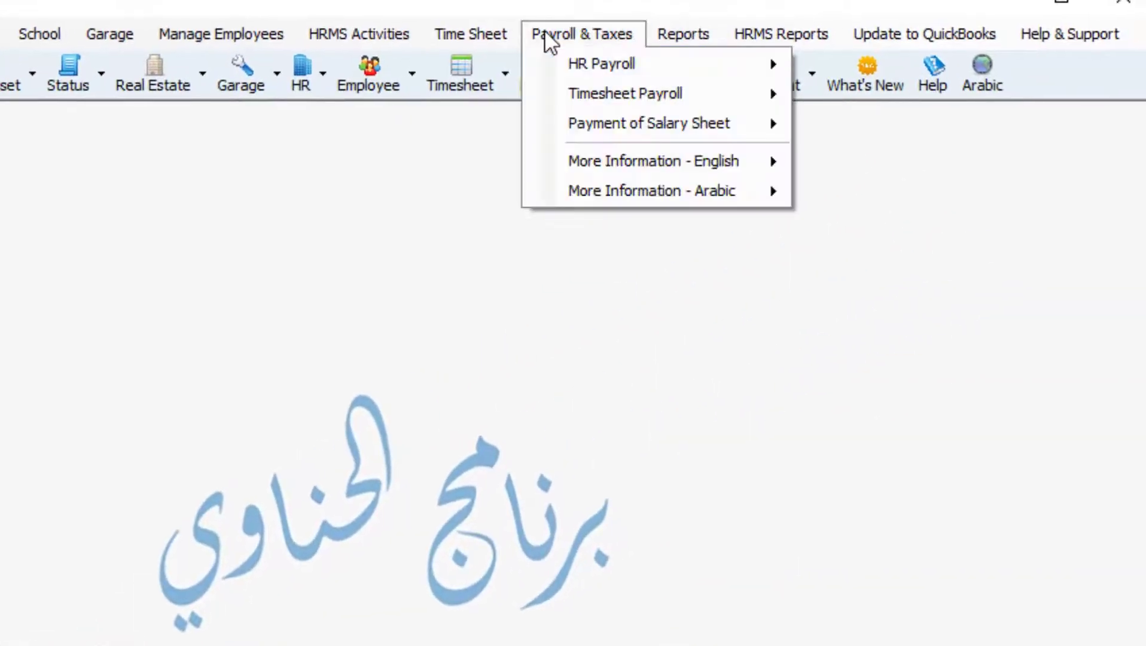
pyautogui.moveTo(558, 93)
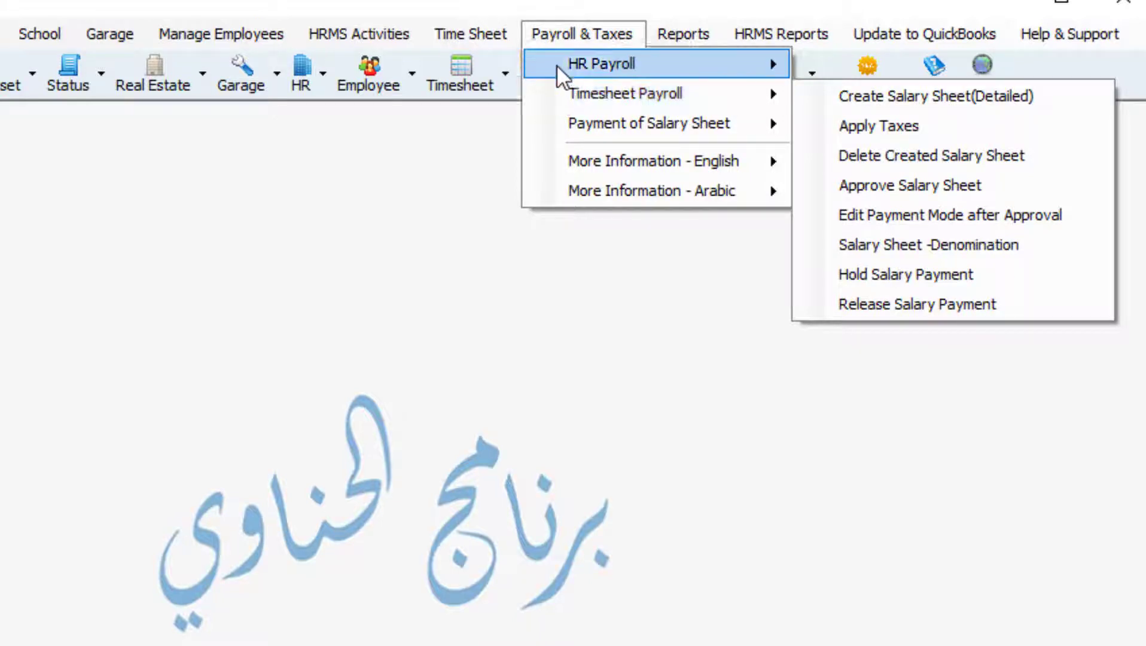
pyautogui.moveTo(556, 58)
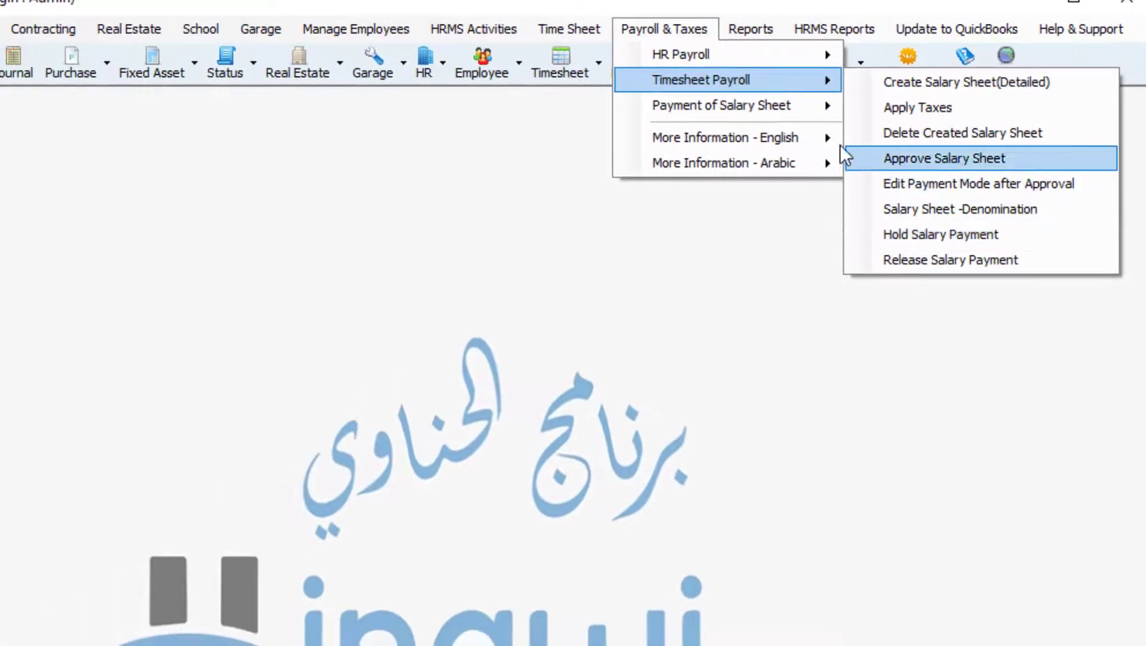
pyautogui.moveTo(758, 118)
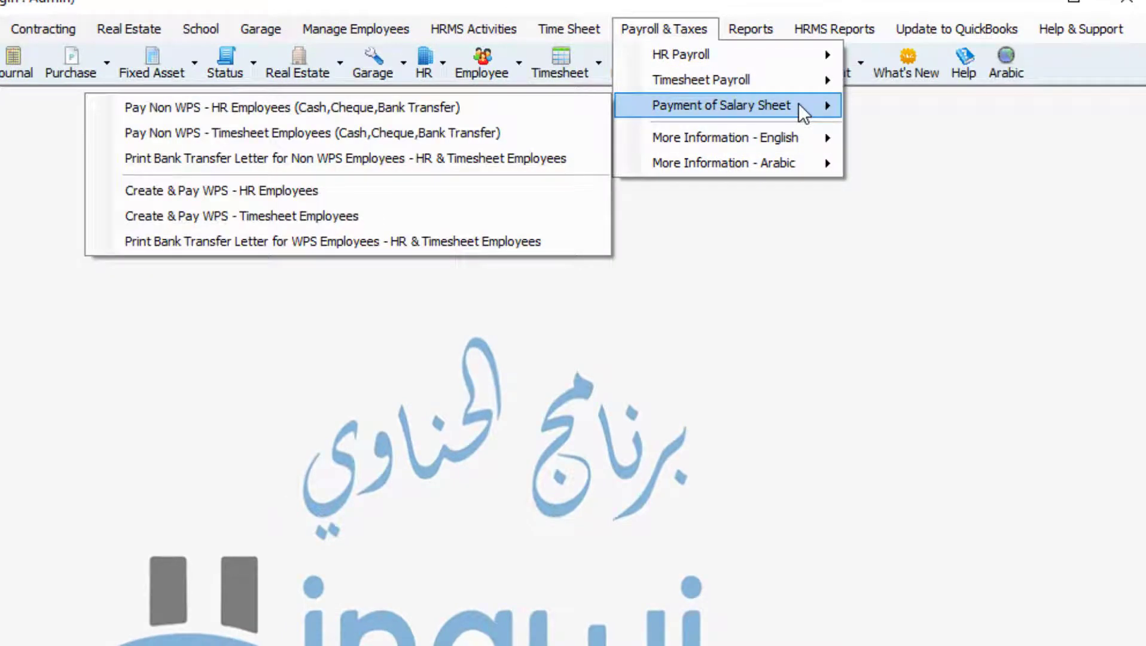
pyautogui.moveTo(820, 81)
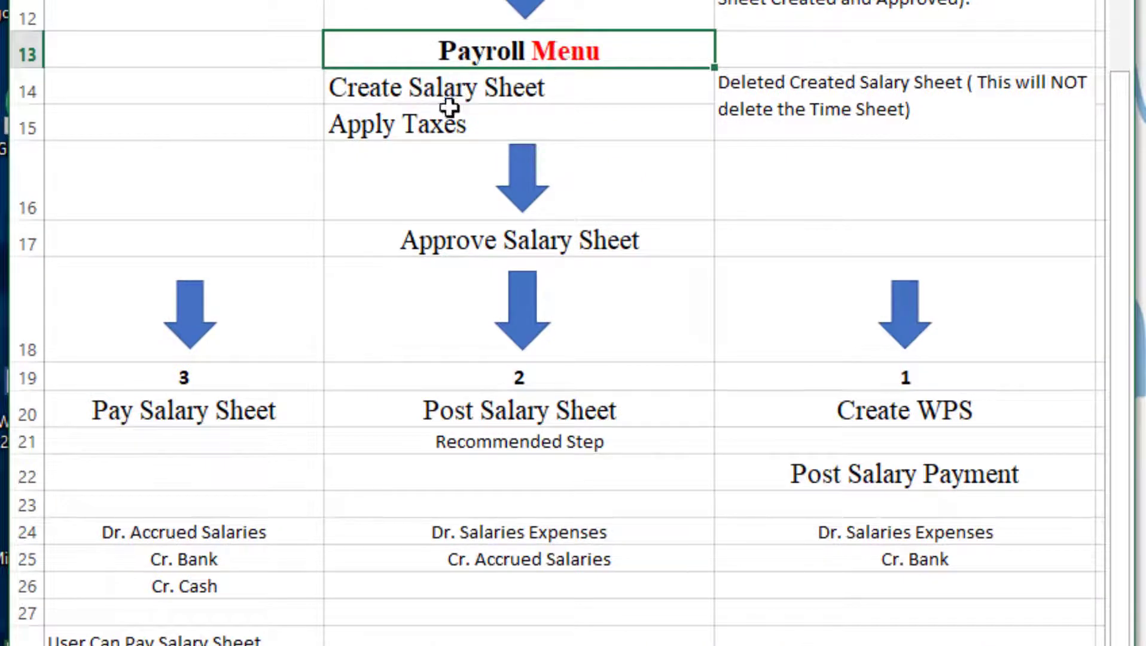
# Review the Apply Taxes, deleted salary sheet note and Approve Salary Sheet cells in the Excel workflow chart.
pyautogui.click(399, 126)
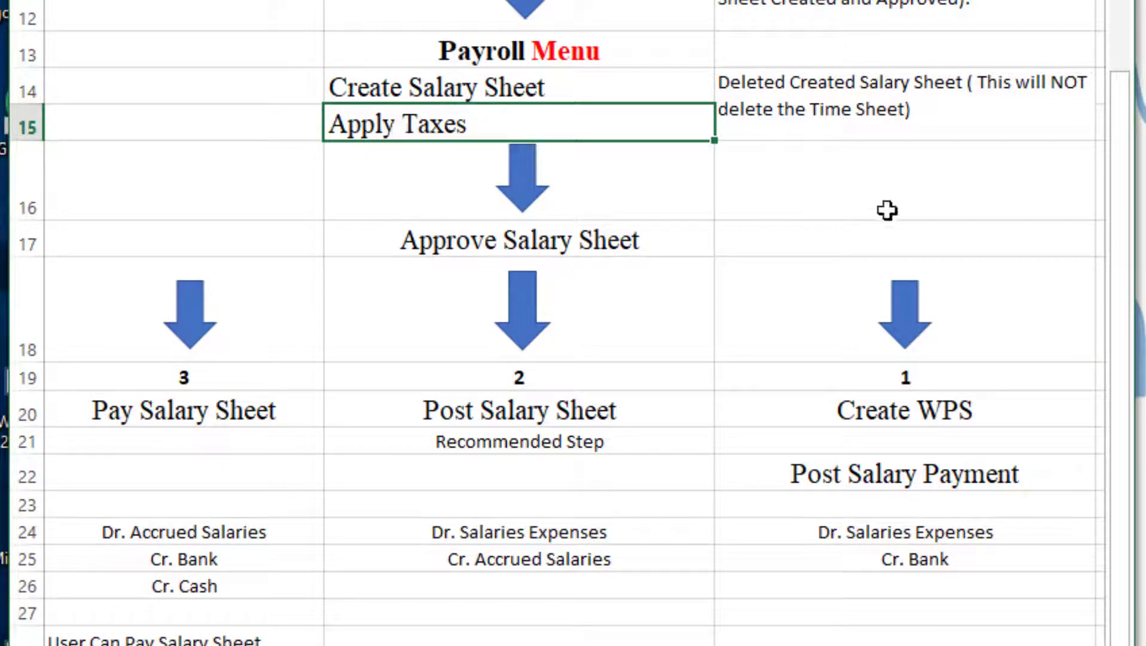
pyautogui.click(909, 99)
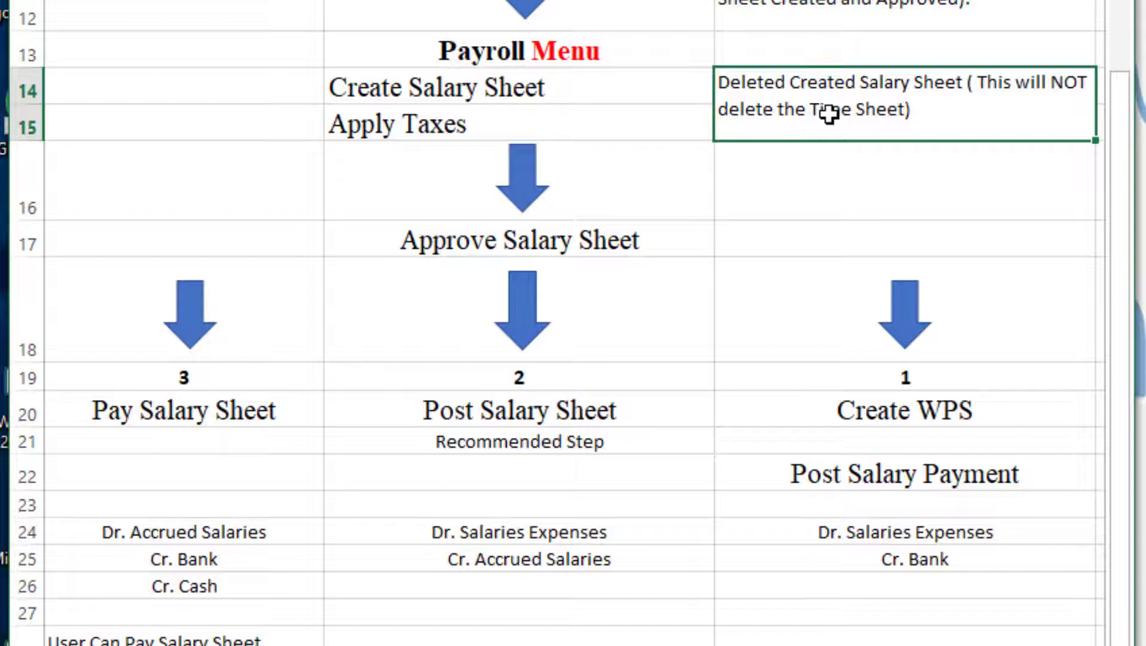
pyautogui.click(587, 240)
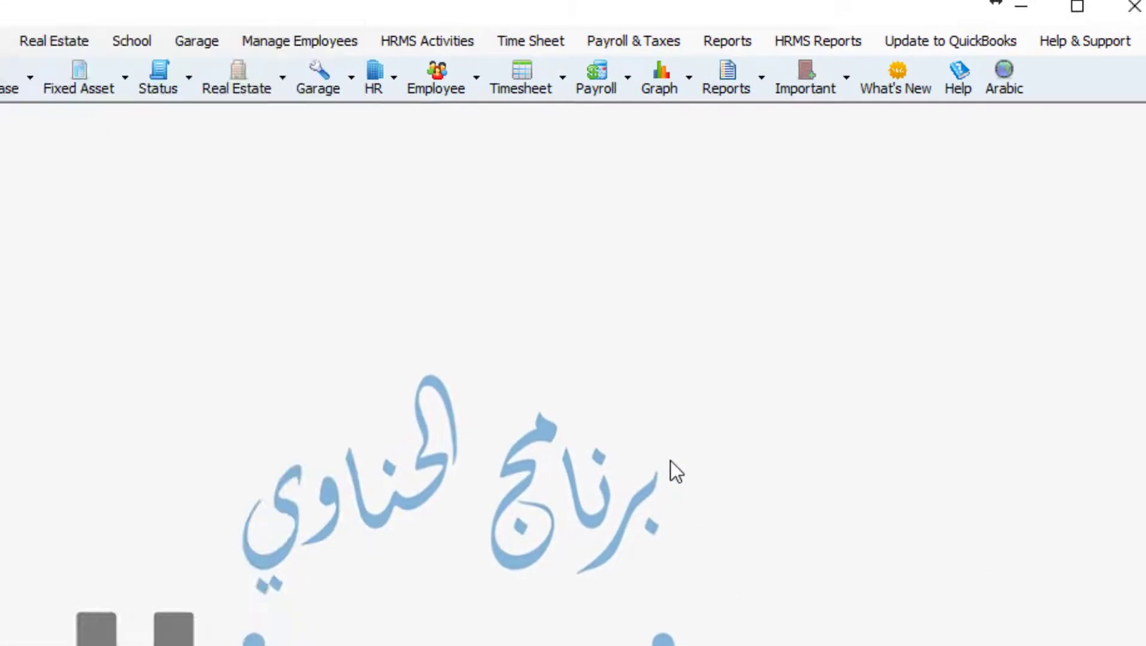
# Return to Hinawi Software and examine the Timesheet Payroll commands for approving, holding and releasing salaries.
pyautogui.click(687, 90)
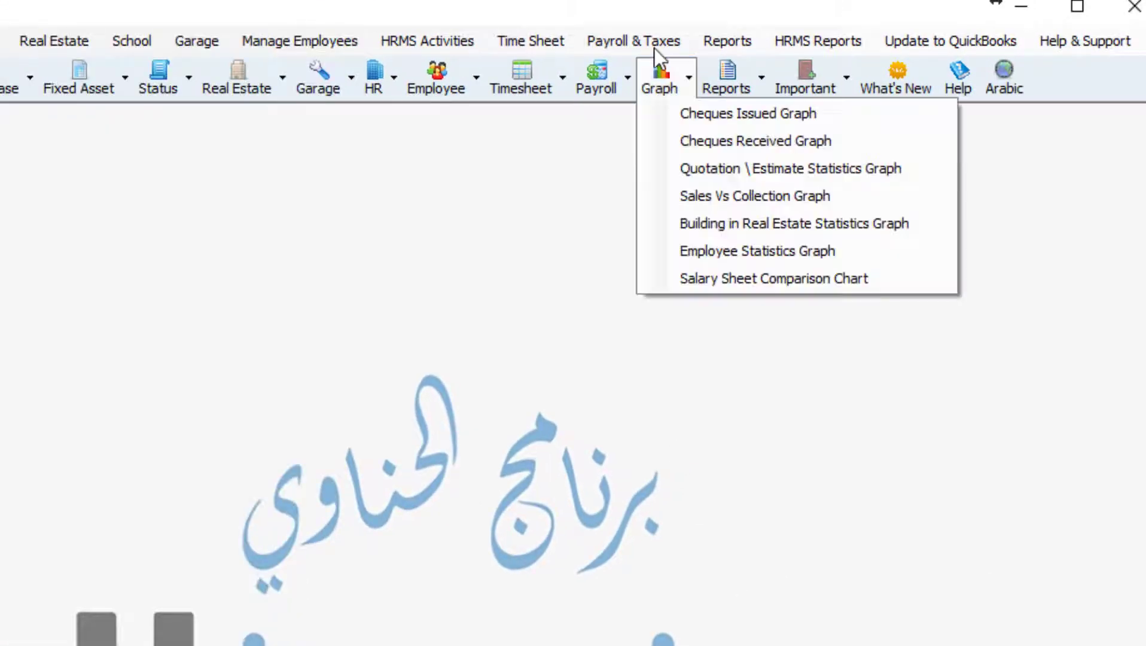
pyautogui.click(655, 44)
pyautogui.moveTo(654, 98)
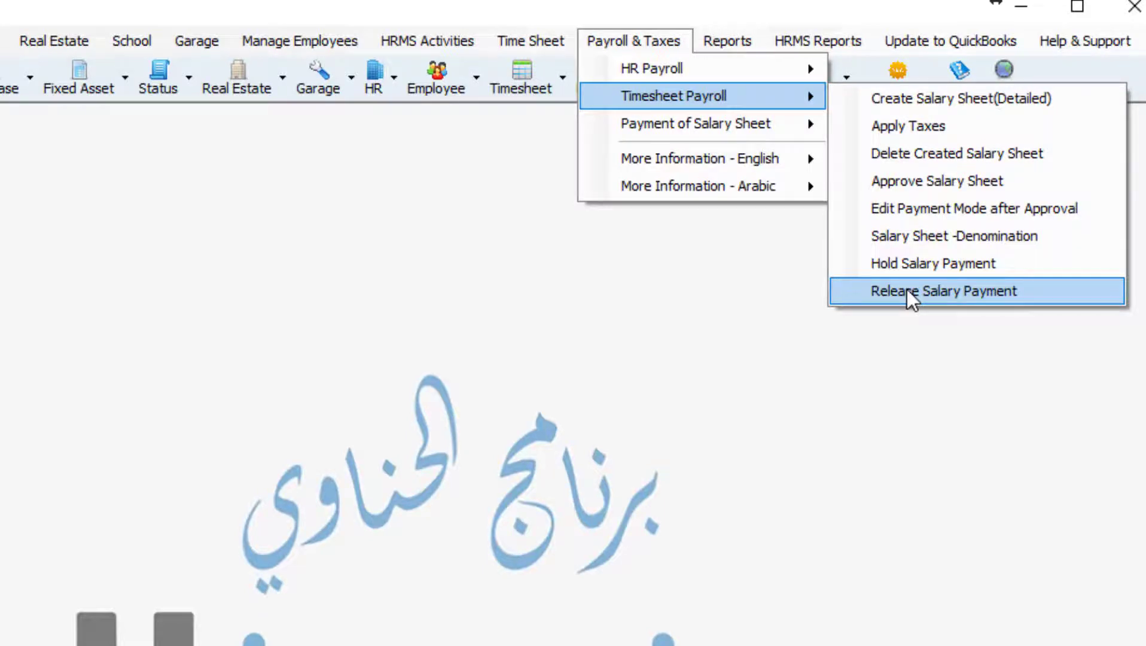
pyautogui.moveTo(793, 124)
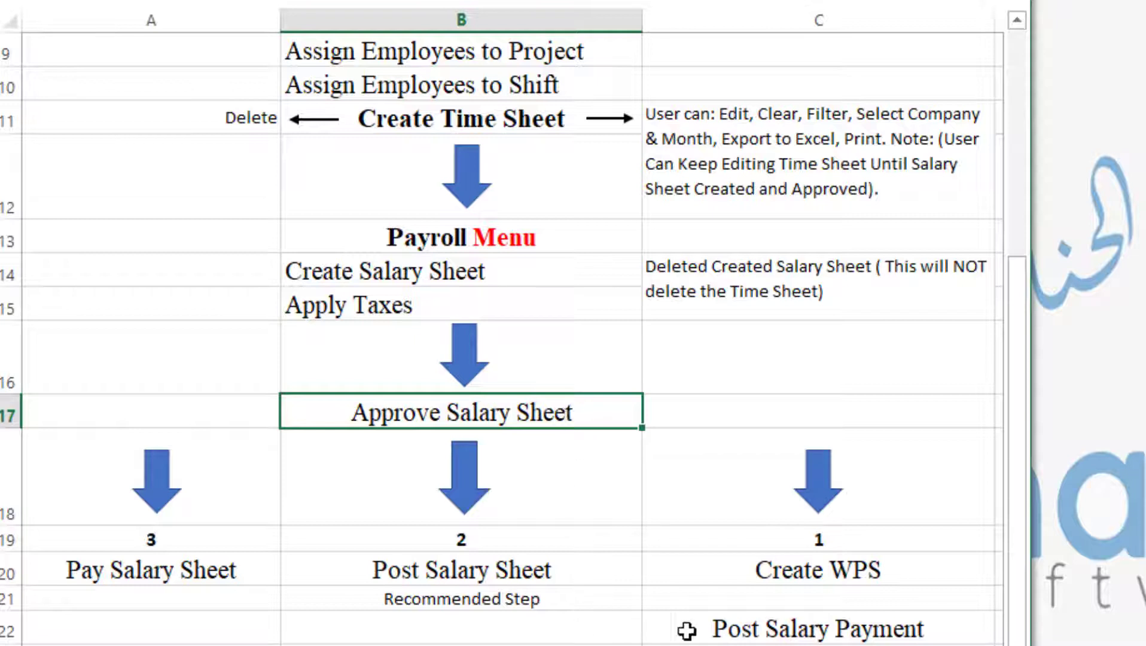
# Examine branch 1 of the Excel workflow chart: Create WPS, Post Salary Payment and its Salaries Expenses and Bank entries.
pyautogui.click(805, 571)
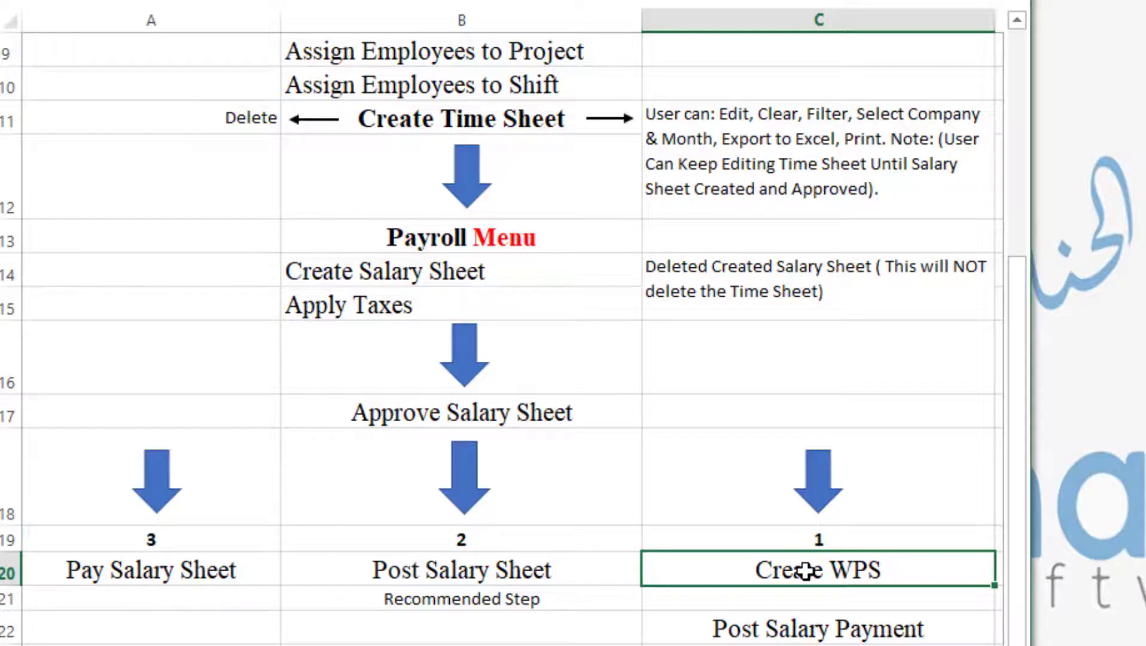
pyautogui.scroll(-2, 805, 571)
pyautogui.scroll(-1, 805, 571)
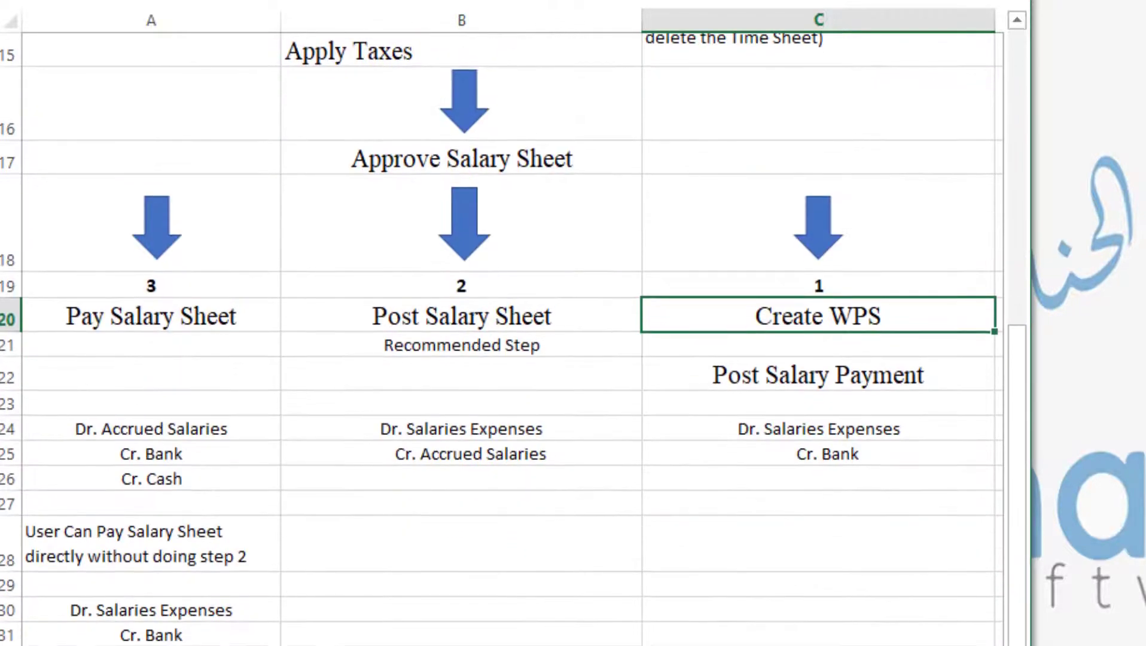
pyautogui.scroll(-1, 781, 458)
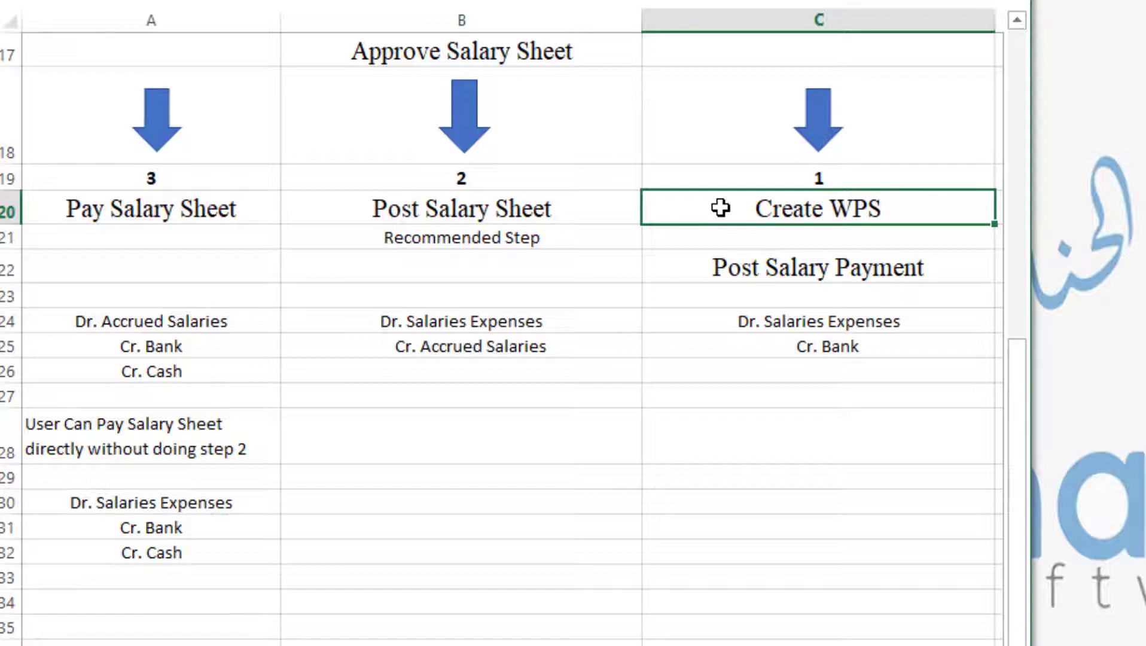
pyautogui.click(693, 269)
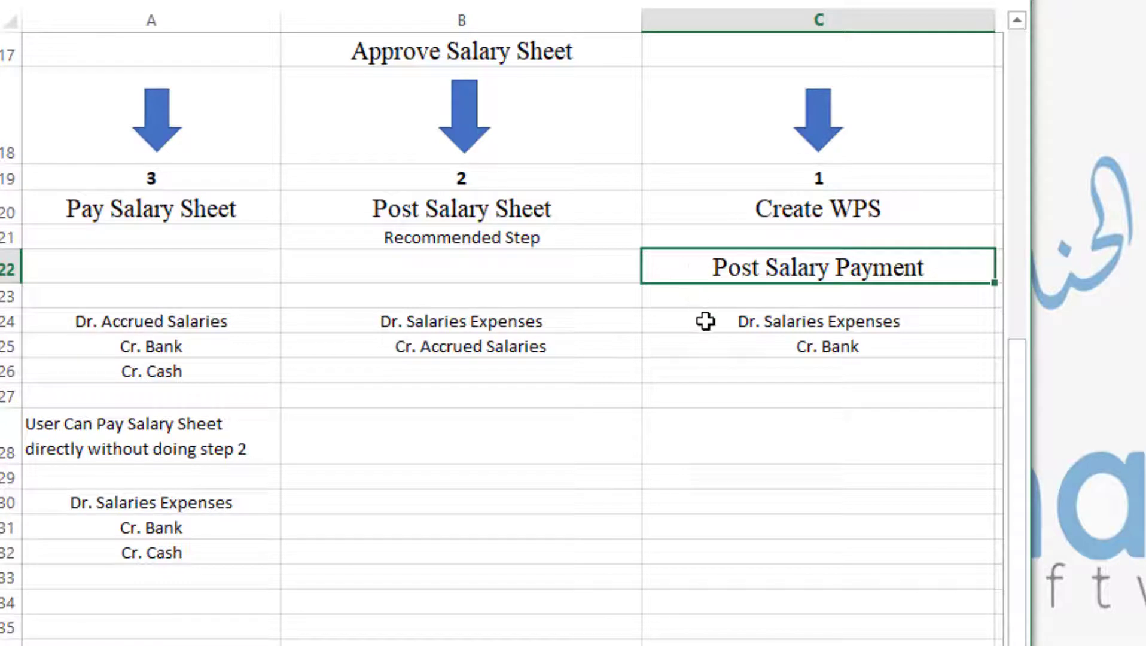
pyautogui.click(706, 323)
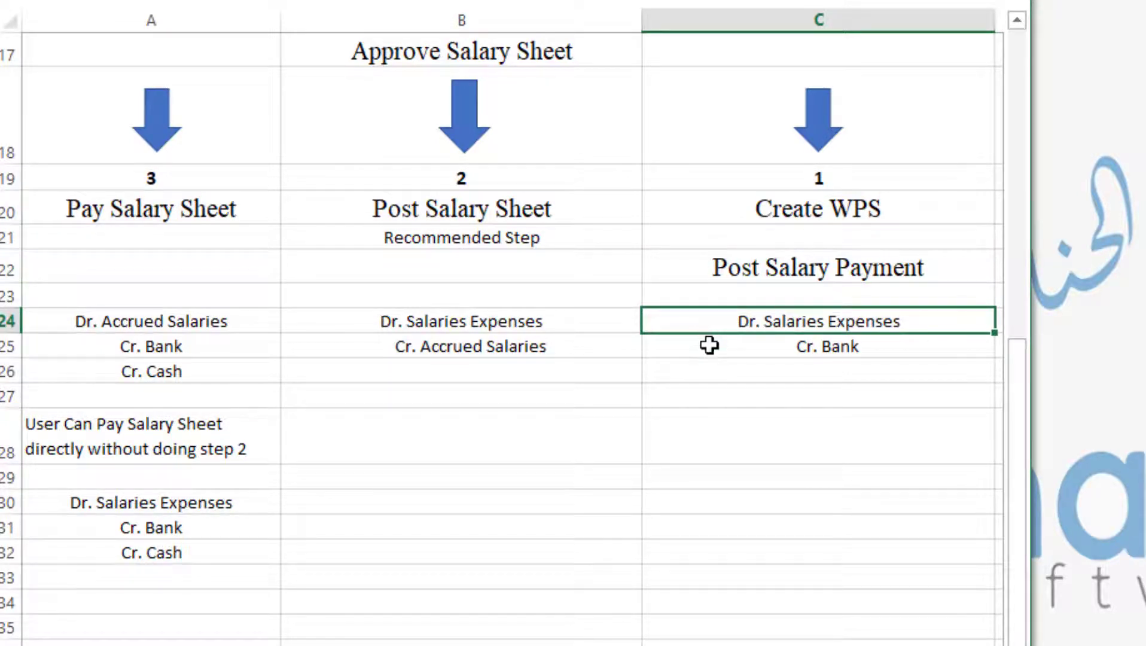
pyautogui.click(709, 346)
pyautogui.click(713, 322)
pyautogui.click(712, 344)
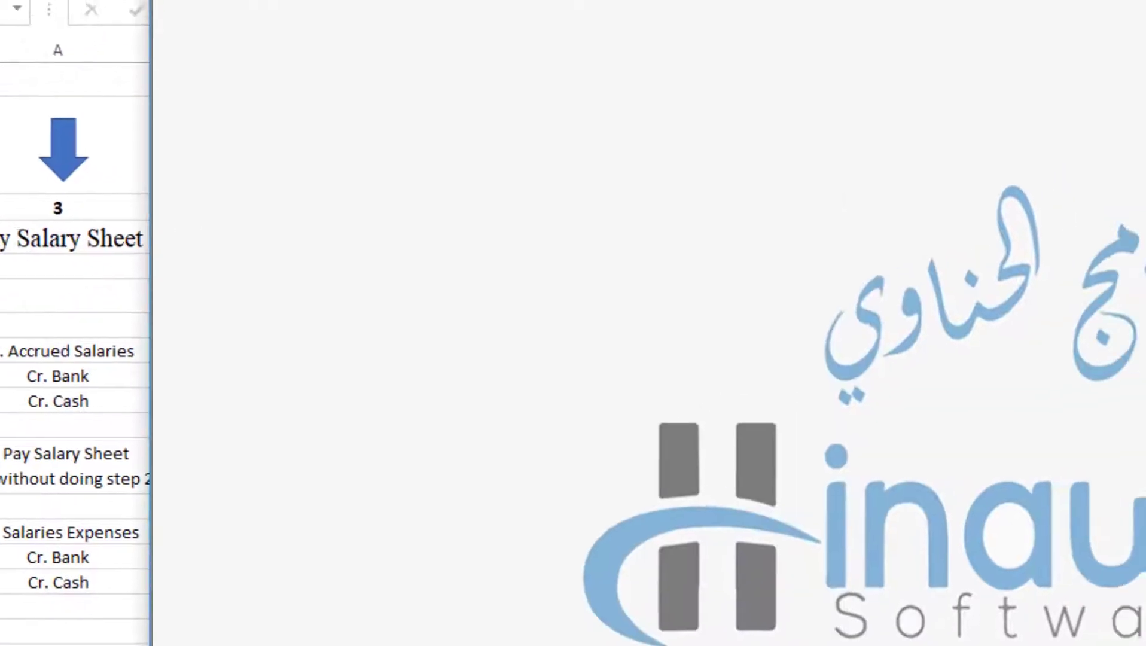
# Switch to Hinawi Software and locate Create & Pay WPS - Timesheet Employees among the salary sheet payment commands.
pyautogui.click(752, 13)
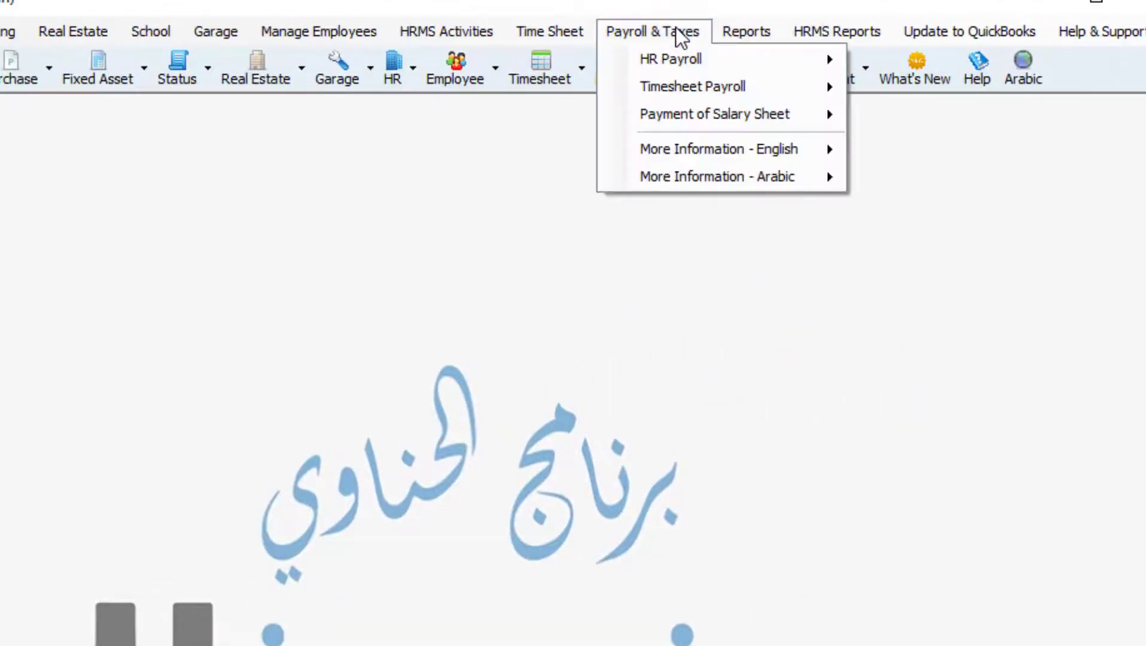
pyautogui.moveTo(686, 90)
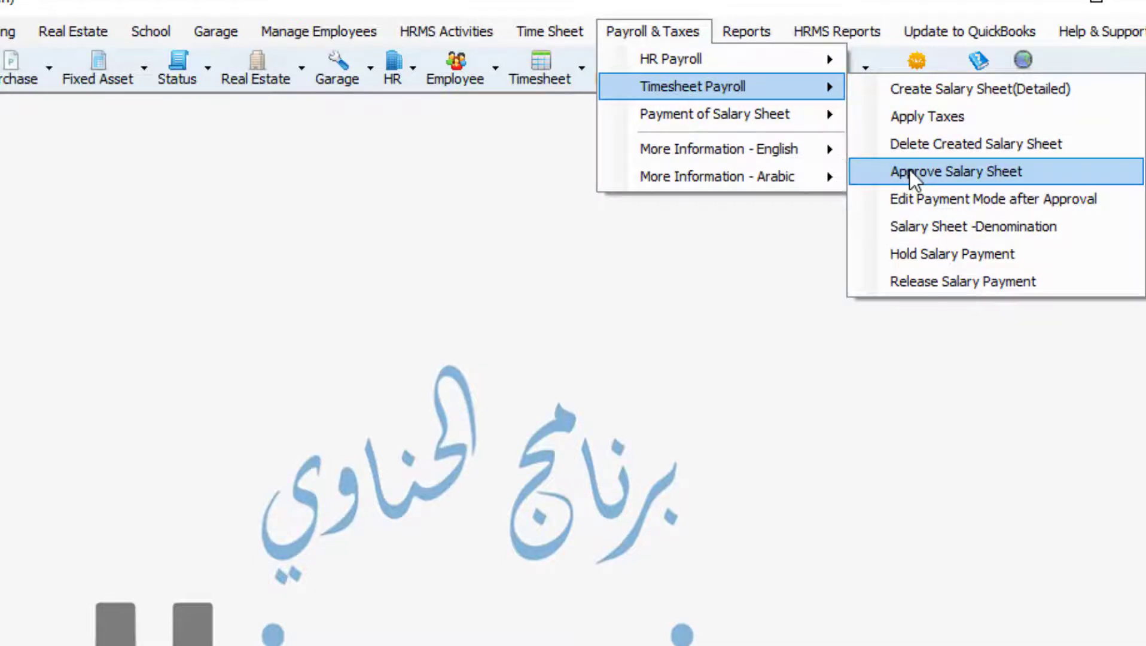
pyautogui.moveTo(791, 118)
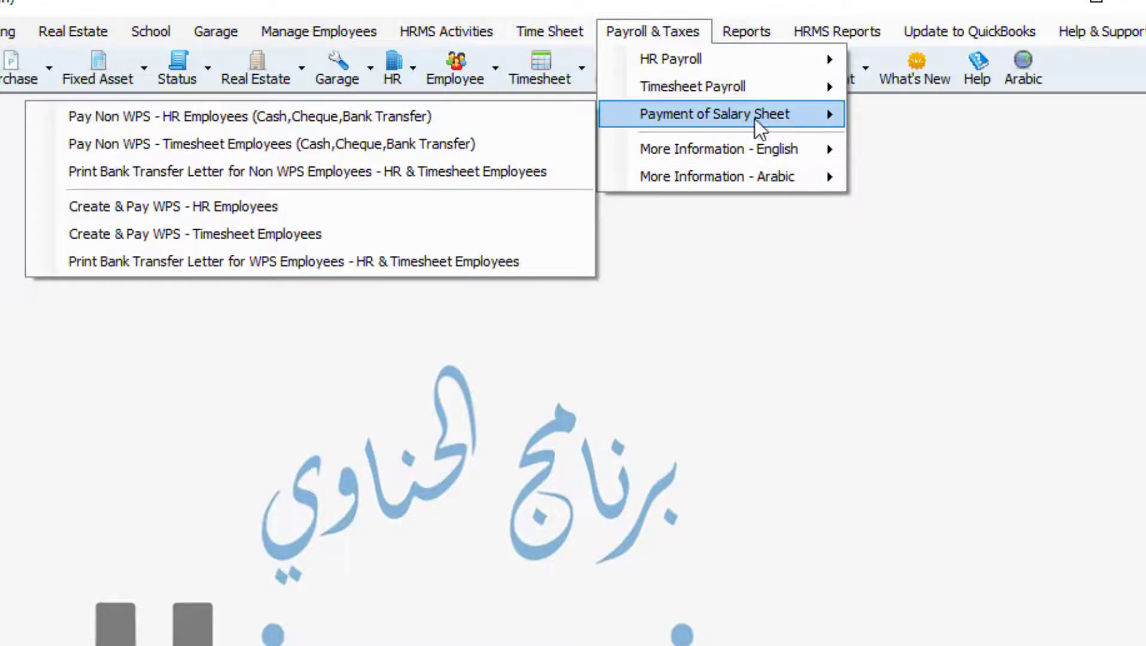
pyautogui.click(431, 234)
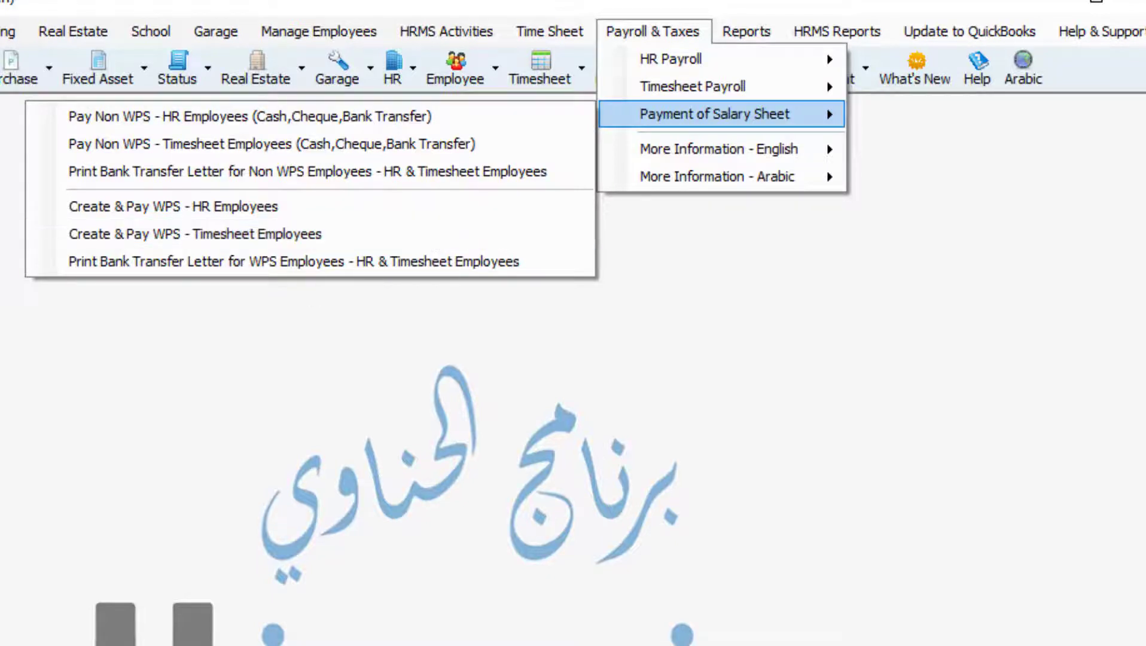
# Go back to the Excel workflow chart and review the Create WPS and Post Salary Payment cells.
pyautogui.hotkey('alt', 'Tab')
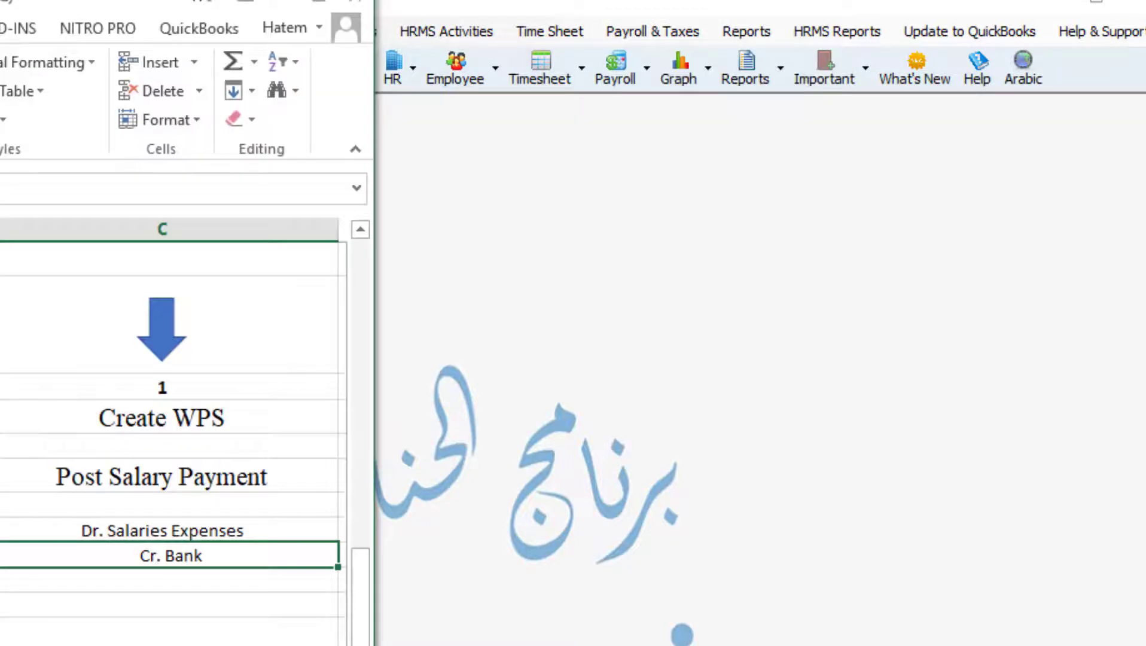
pyautogui.click(147, 420)
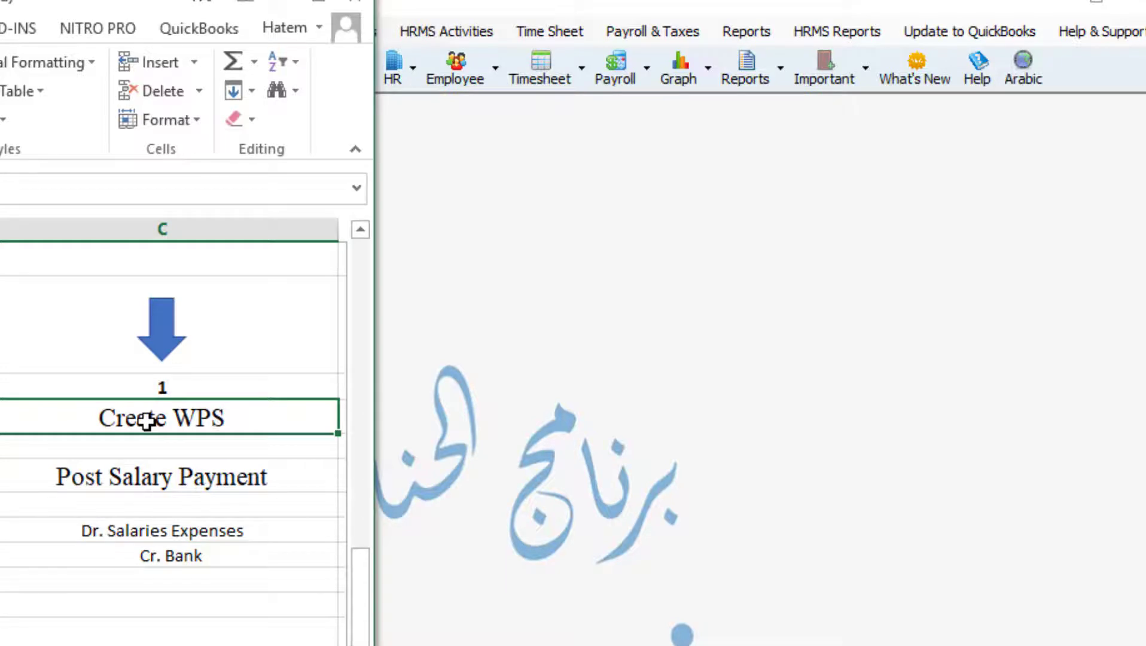
pyautogui.click(148, 481)
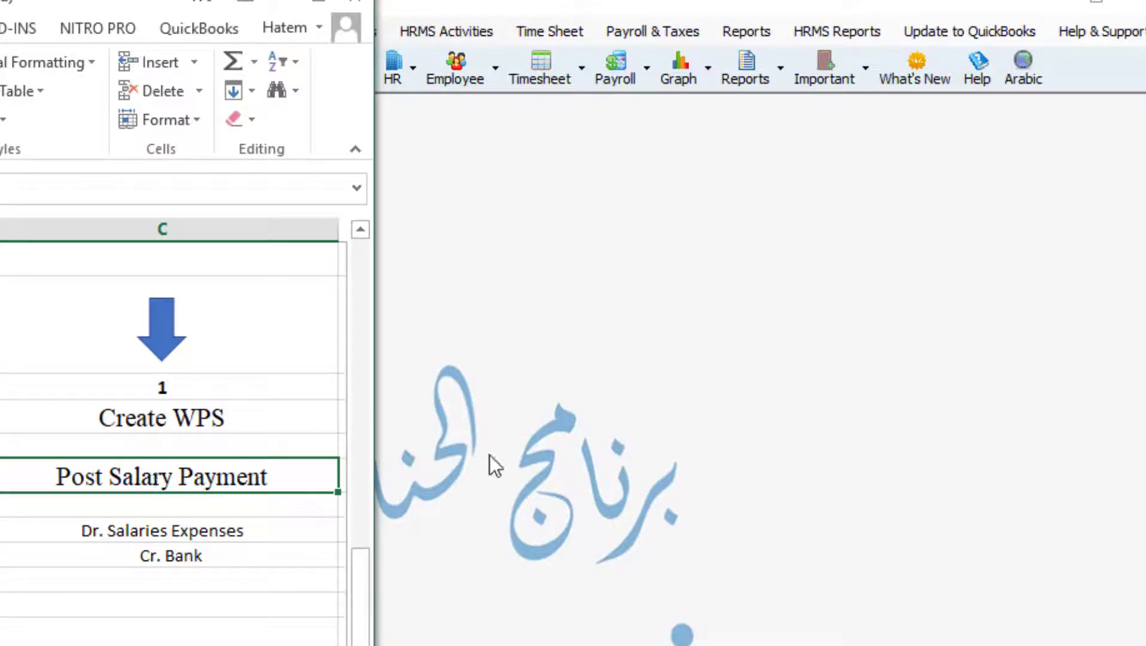
# Return to Hinawi Software and display the HRMS Update commands for posting salaries and payments to QuickBooks.
pyautogui.click(690, 390)
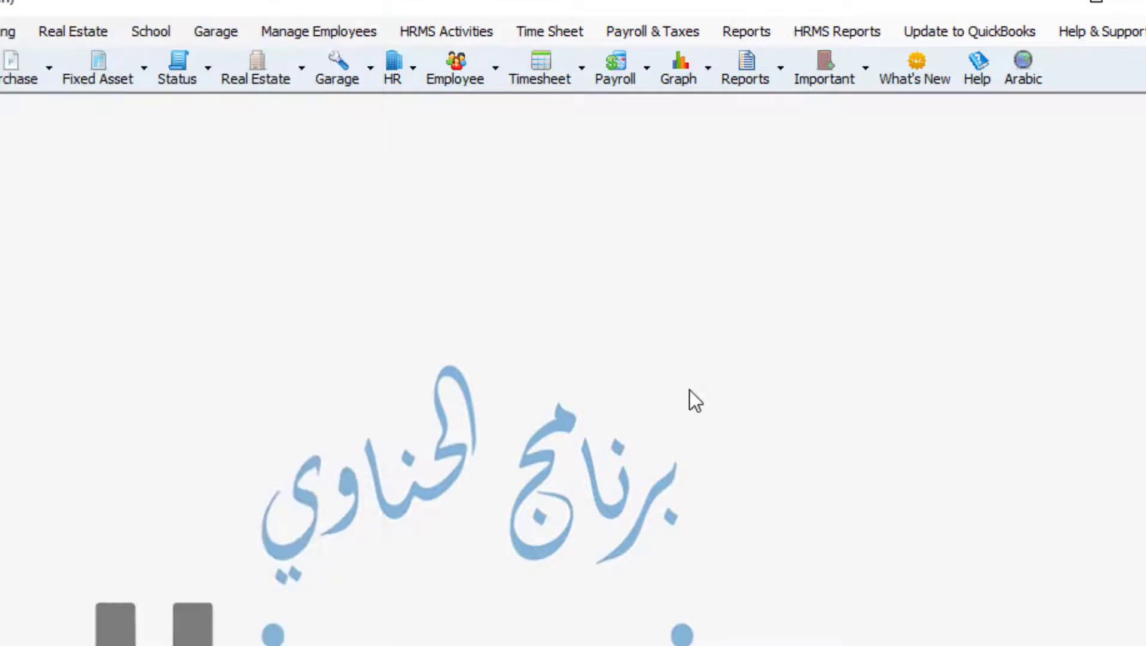
pyautogui.click(965, 31)
pyautogui.moveTo(897, 195)
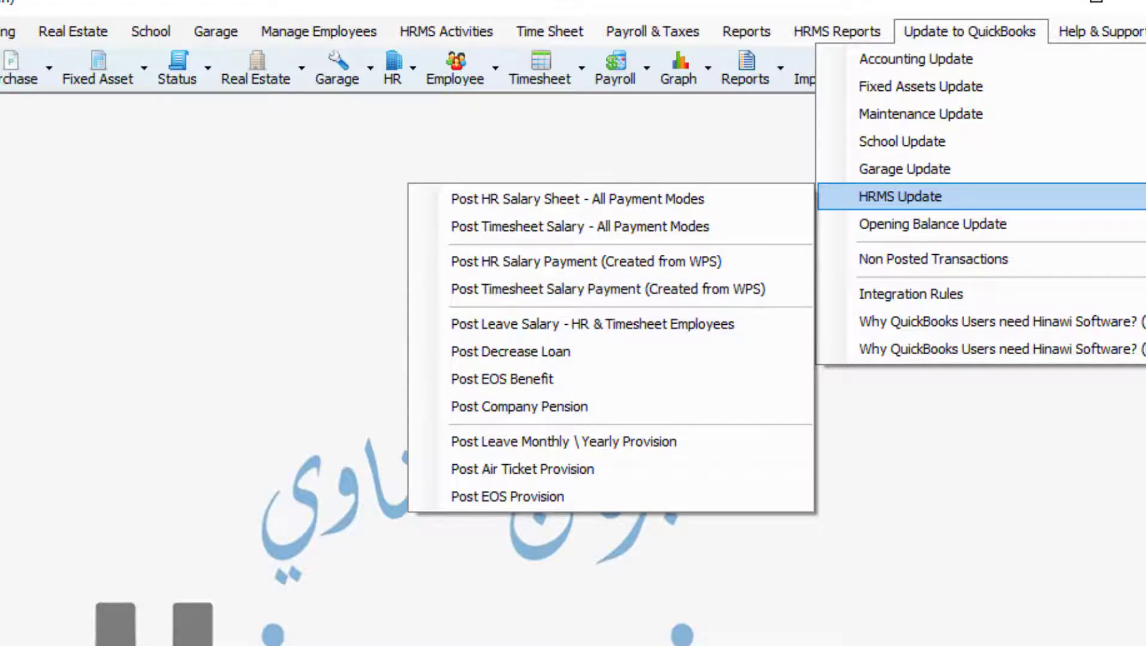
# Switch to the Excel workflow chart and review branch 1 from Create WPS to Post Salary Payment with its Salaries Expenses and Bank entries.
pyautogui.hotkey('alt', 'Tab')
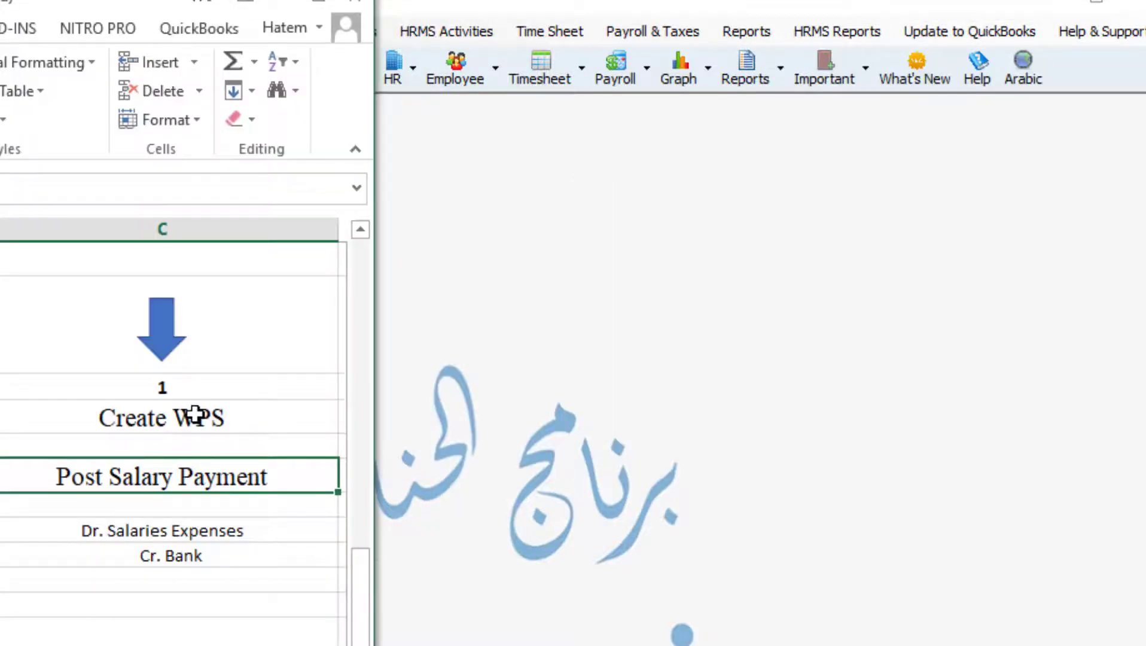
pyautogui.click(213, 390)
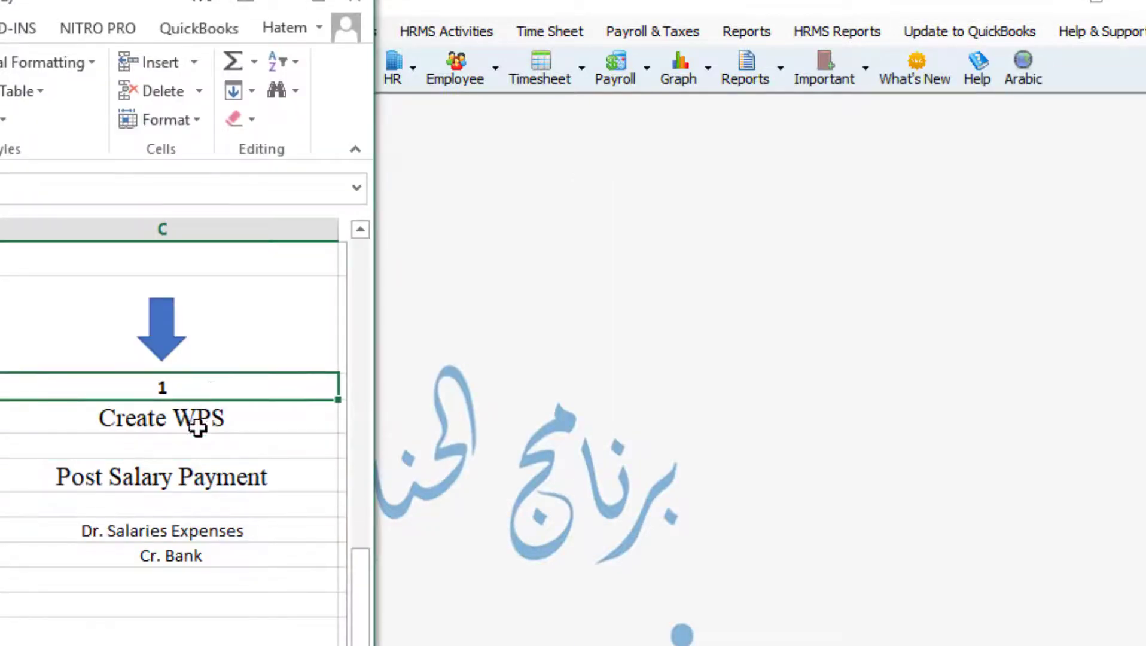
pyautogui.click(203, 418)
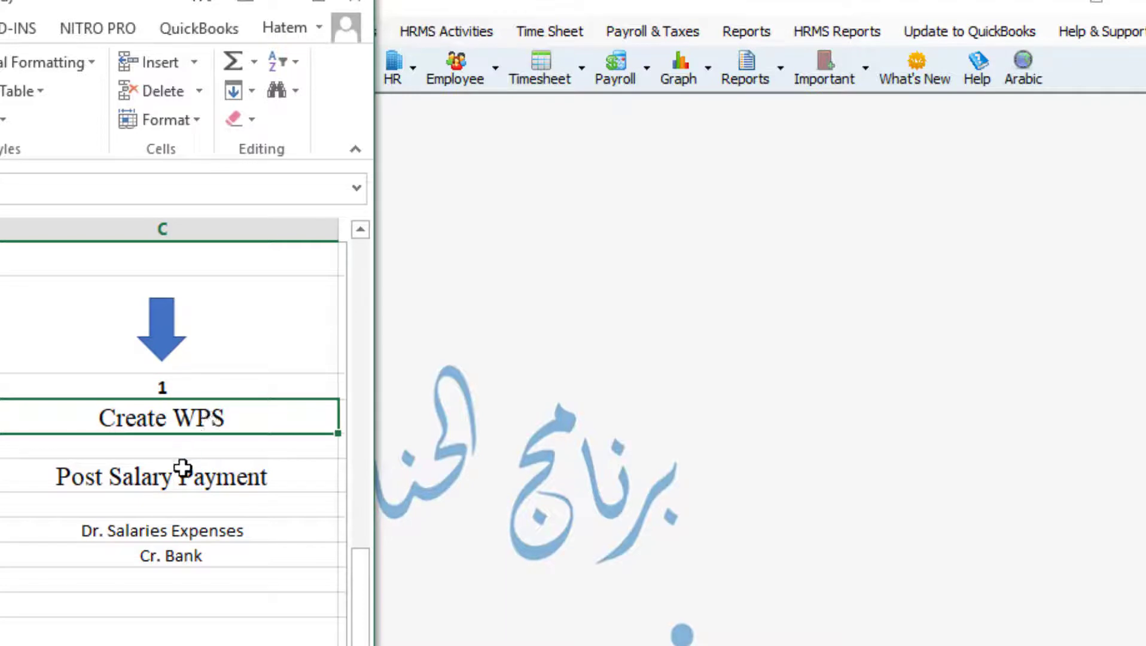
pyautogui.click(179, 474)
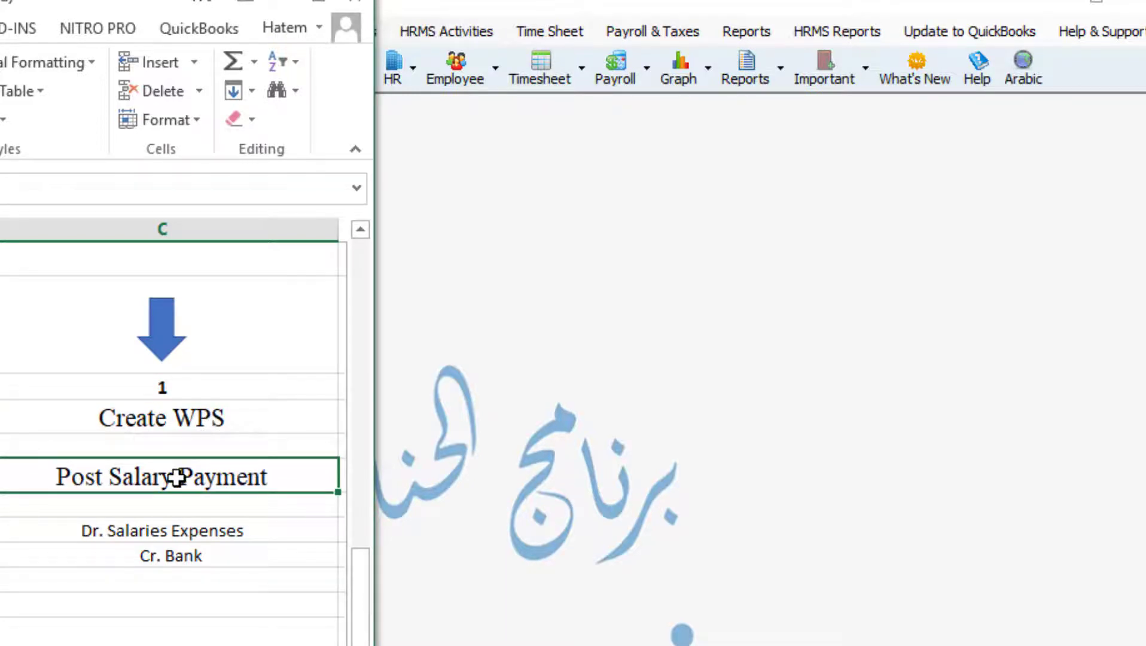
pyautogui.click(166, 531)
pyautogui.click(152, 556)
pyautogui.click(159, 478)
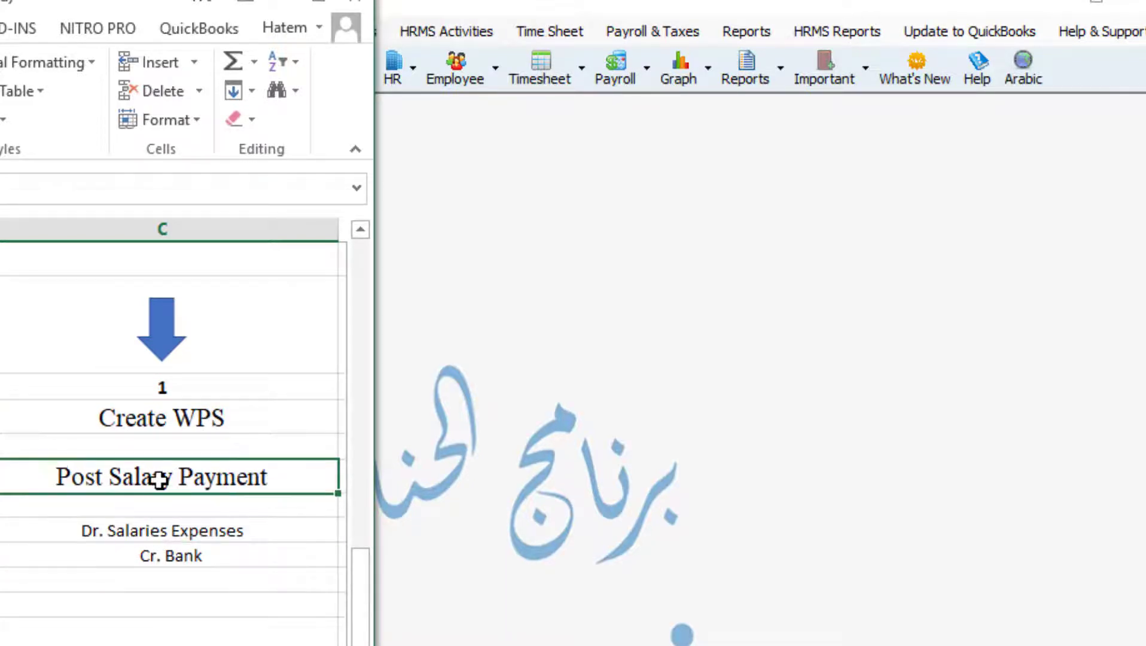
# Switch to Hinawi Software and locate Create & Pay WPS - Timesheet Employees and Post Timesheet Salary Payment (Created from WPS).
pyautogui.click(656, 30)
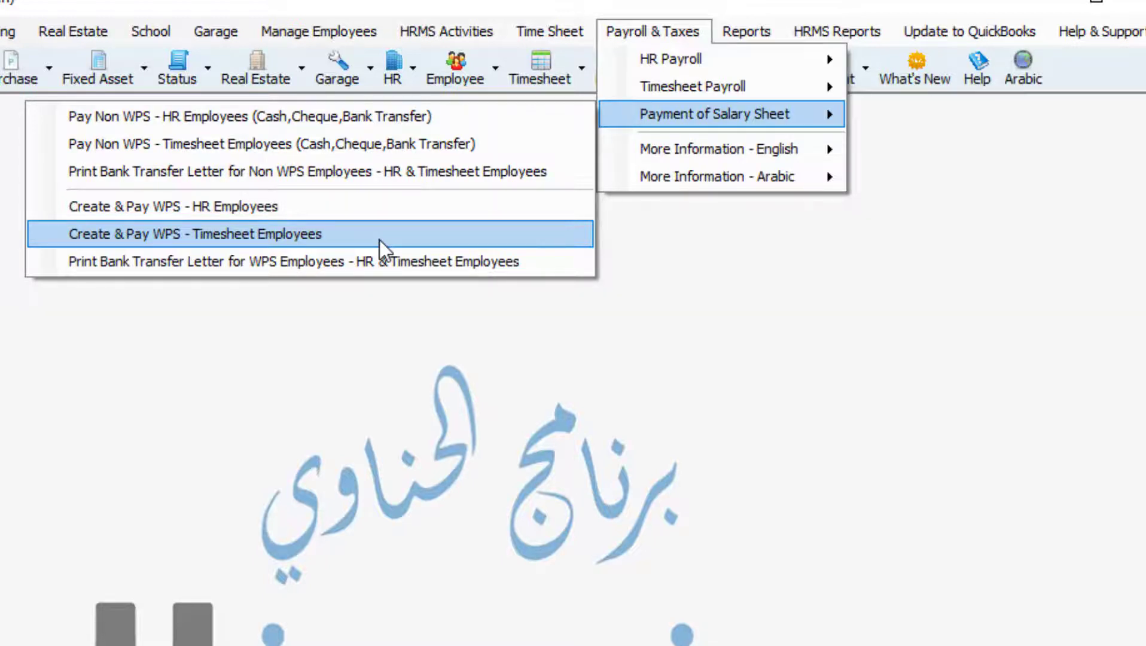
pyautogui.moveTo(1002, 30)
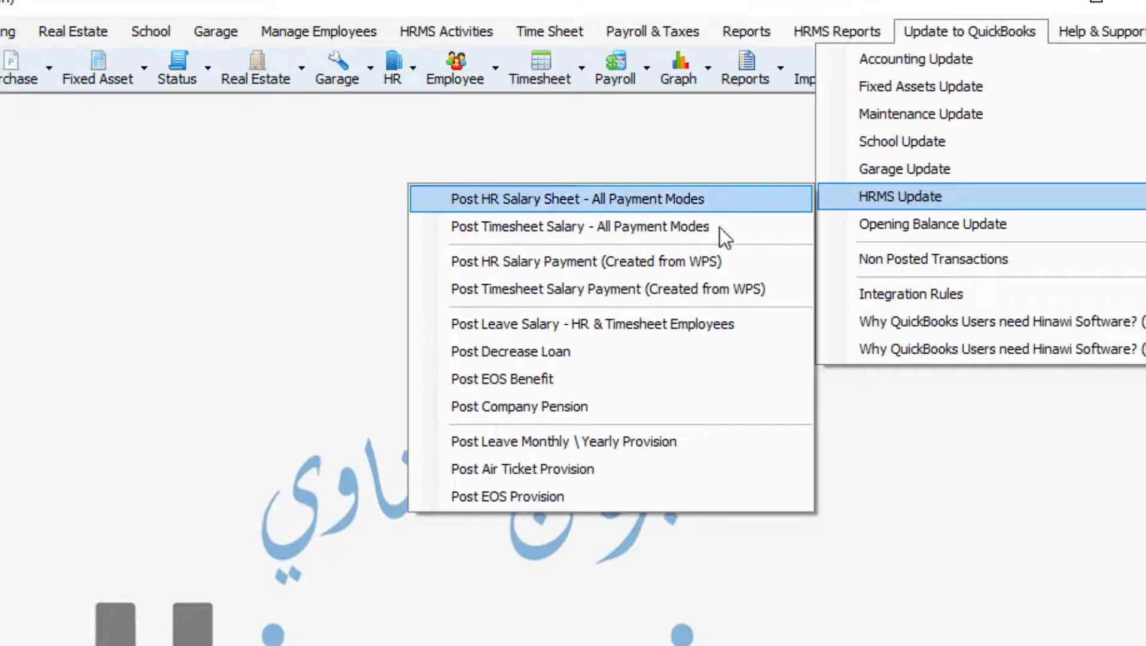
pyautogui.click(673, 289)
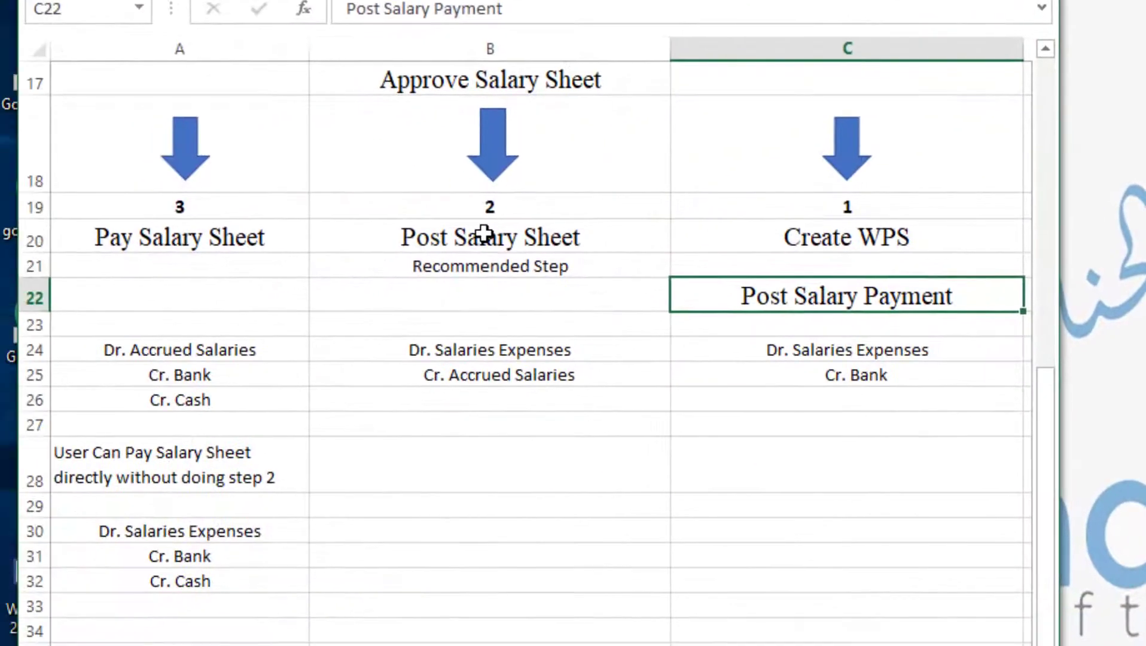
# Review the recommended Post Salary Sheet cells in Excel and display the Timesheet Payroll and HRMS Update commands in Hinawi Software.
pyautogui.click(485, 236)
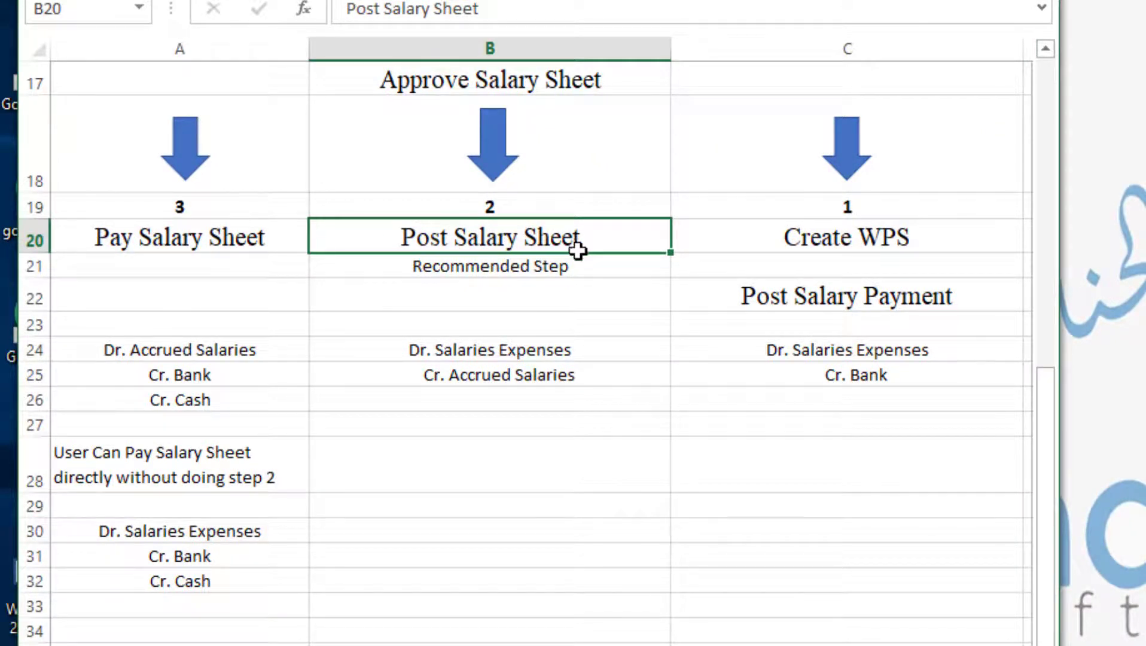
pyautogui.click(587, 270)
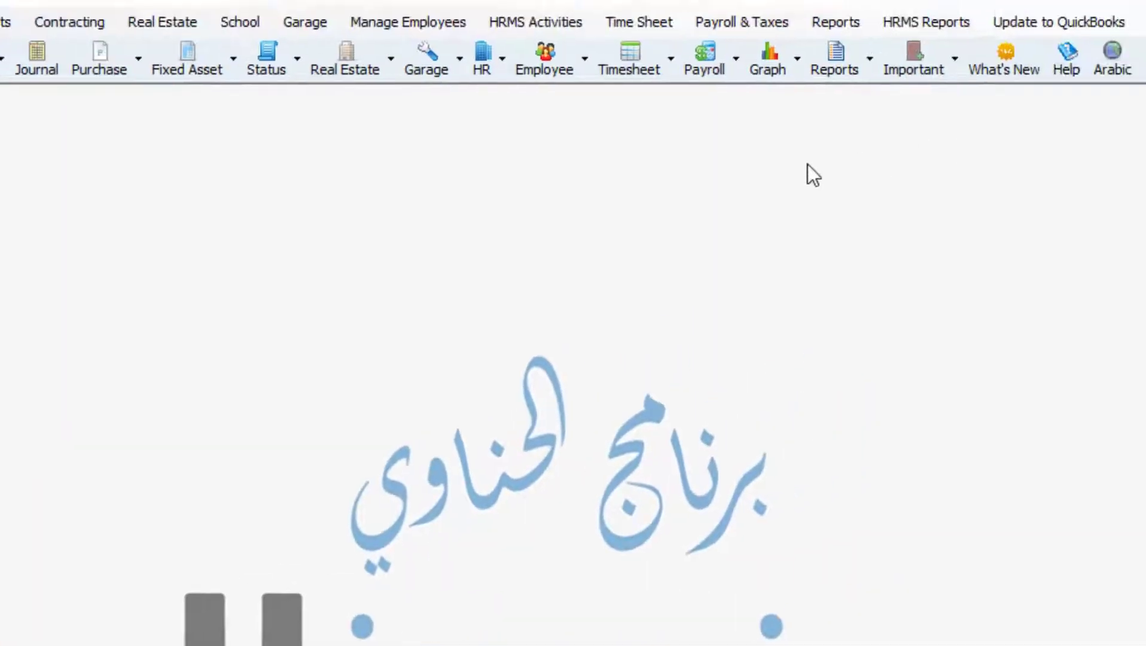
pyautogui.click(756, 21)
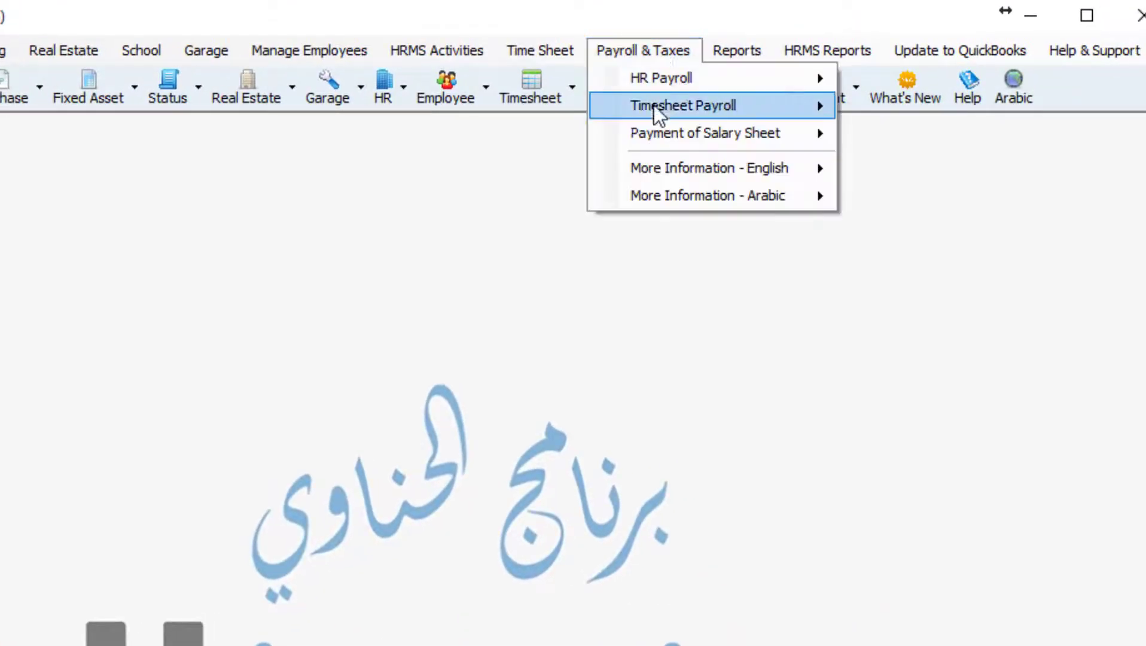
pyautogui.moveTo(661, 105)
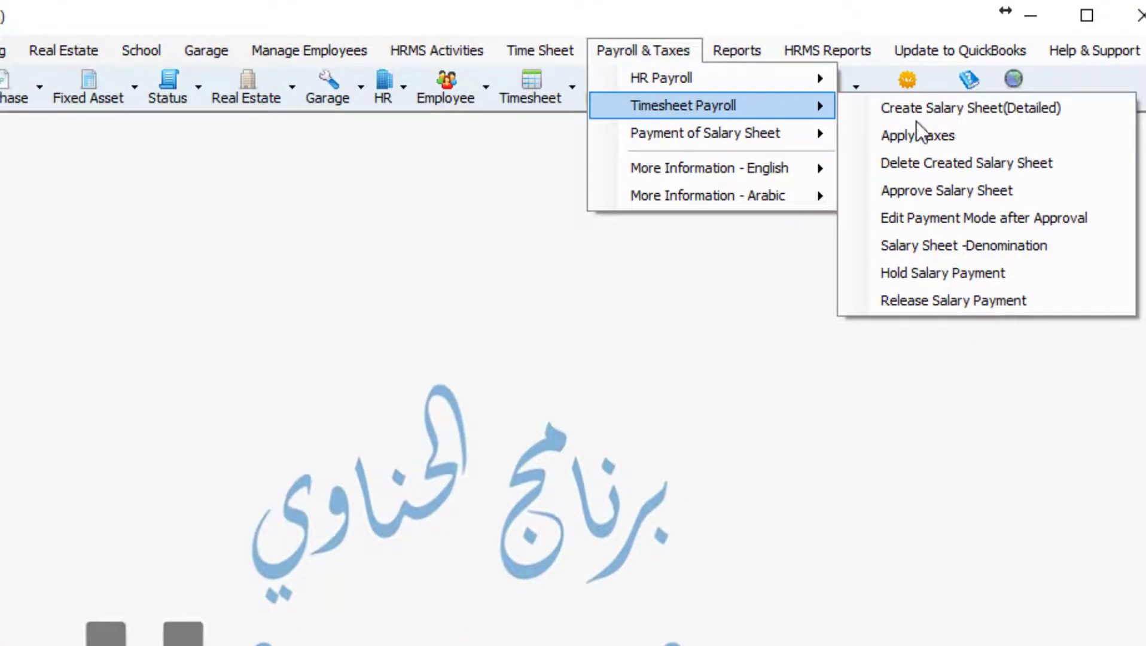
pyautogui.click(739, 389)
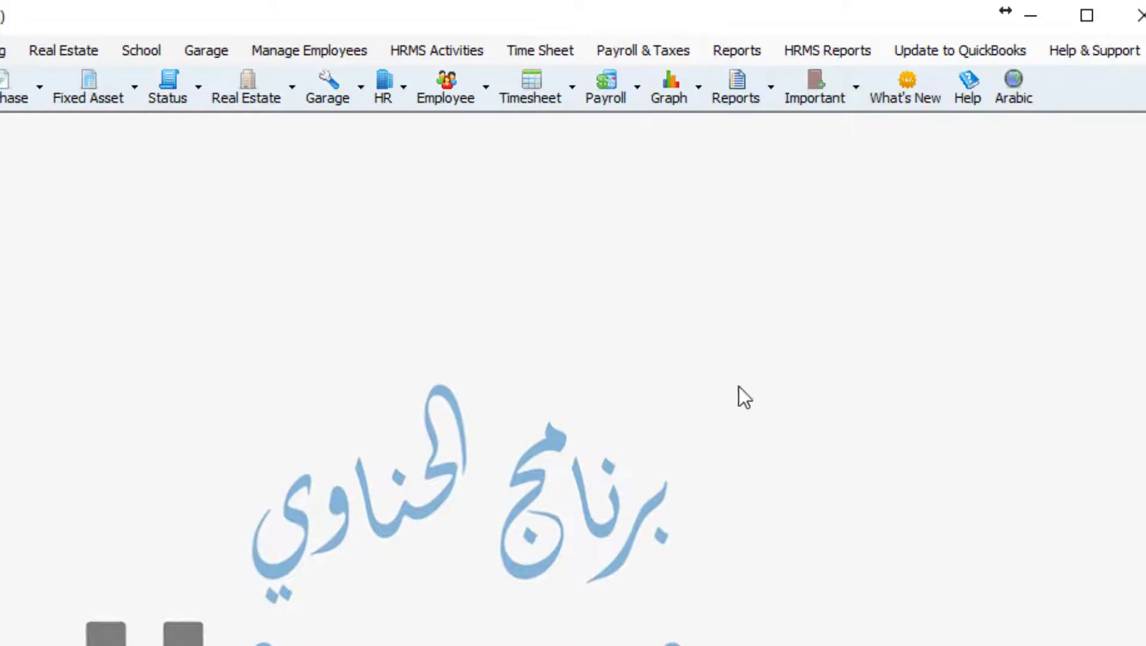
pyautogui.click(988, 51)
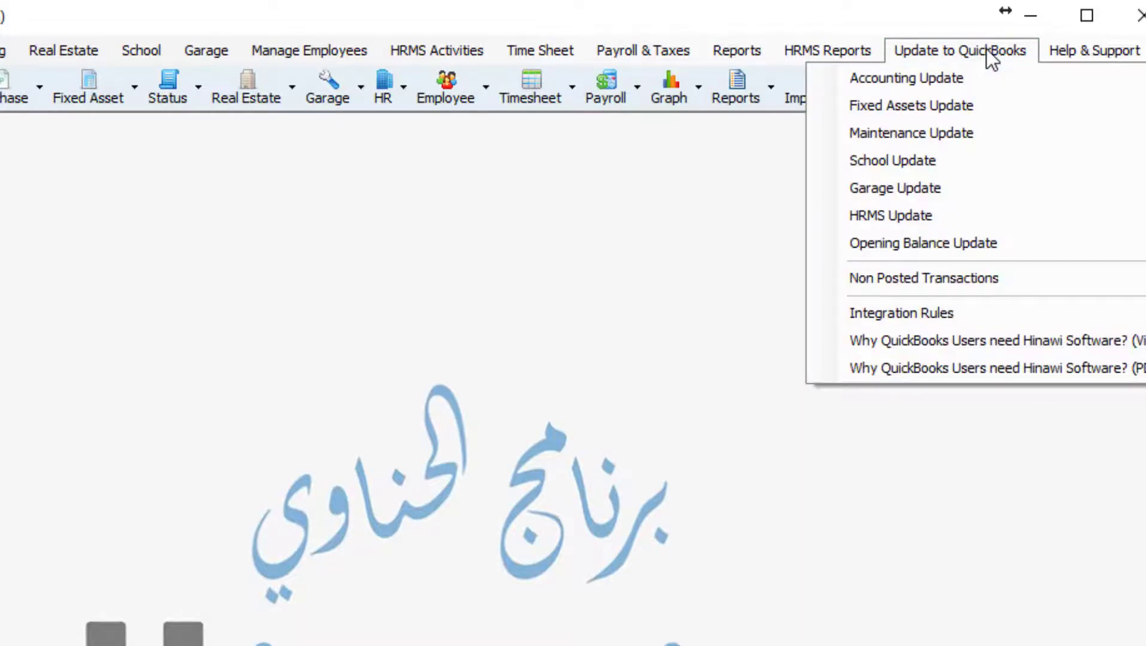
pyautogui.moveTo(894, 215)
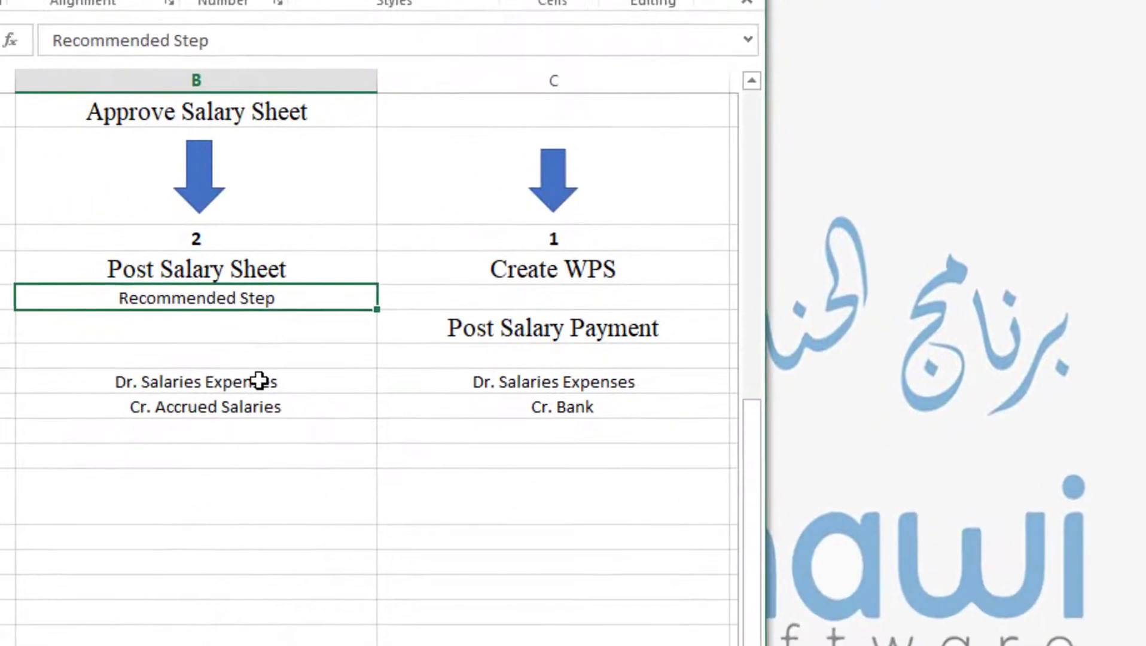
# Go back to the Excel chart and examine the debit and credit entries under Post Salary Sheet and Pay Salary Sheet.
pyautogui.click(256, 379)
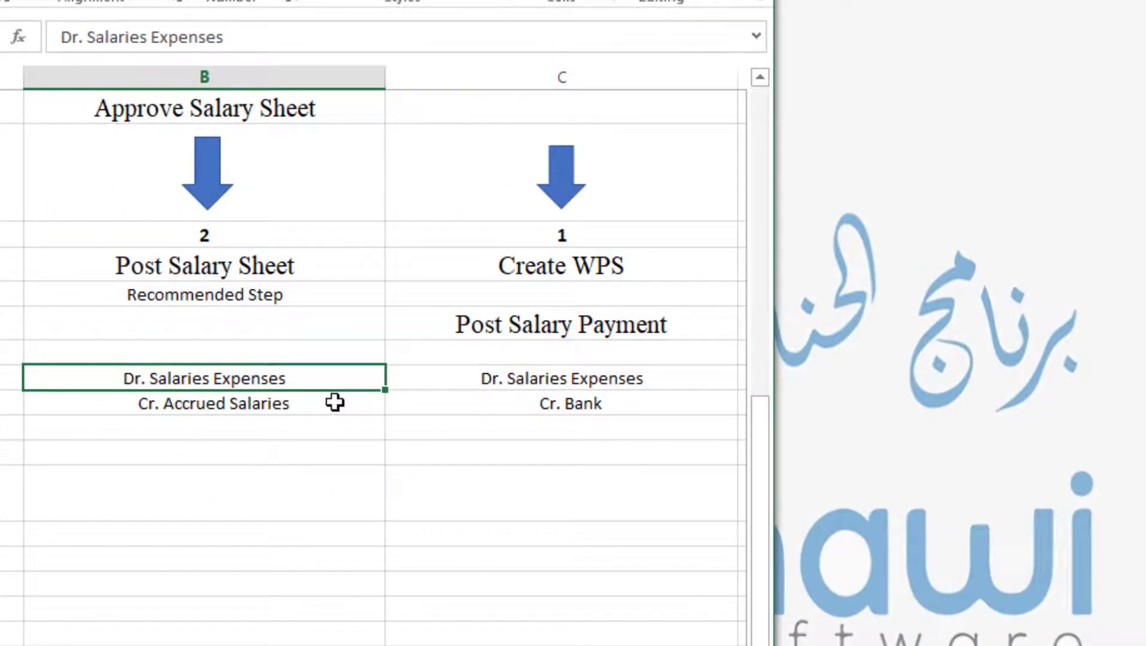
pyautogui.click(335, 402)
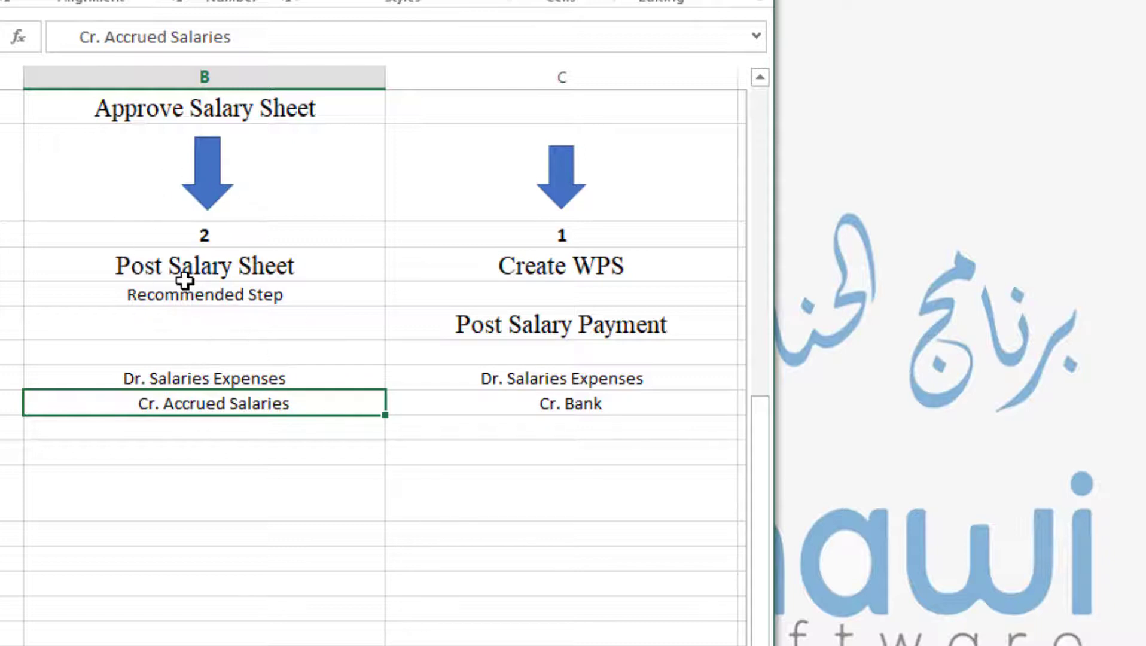
pyautogui.click(113, 204)
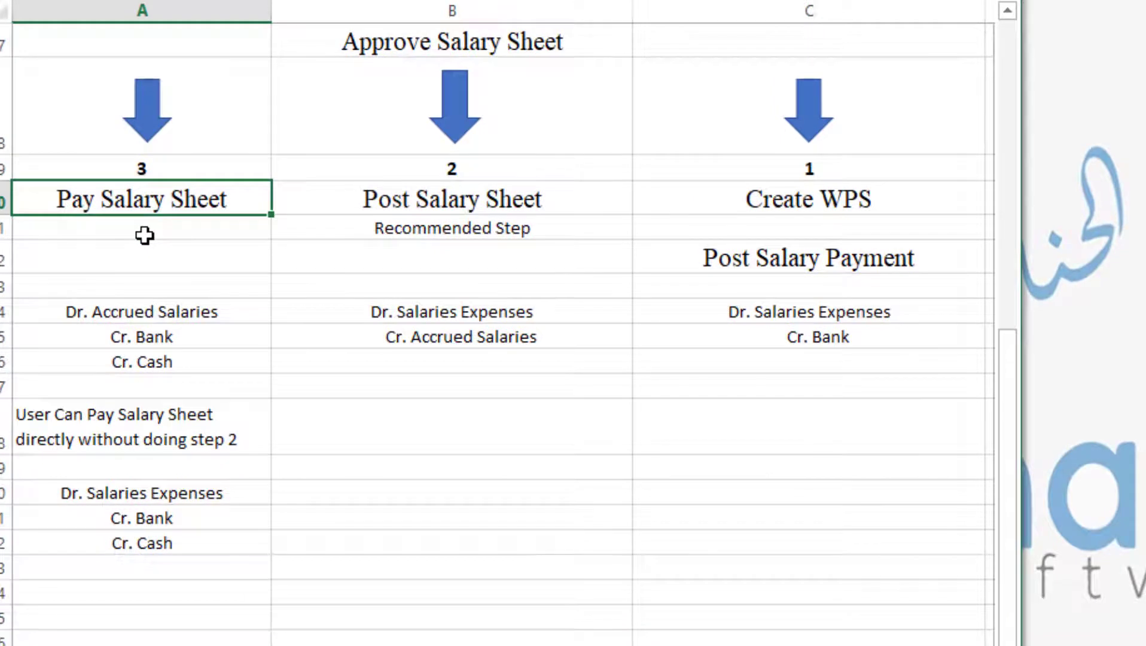
pyautogui.click(182, 313)
pyautogui.click(183, 339)
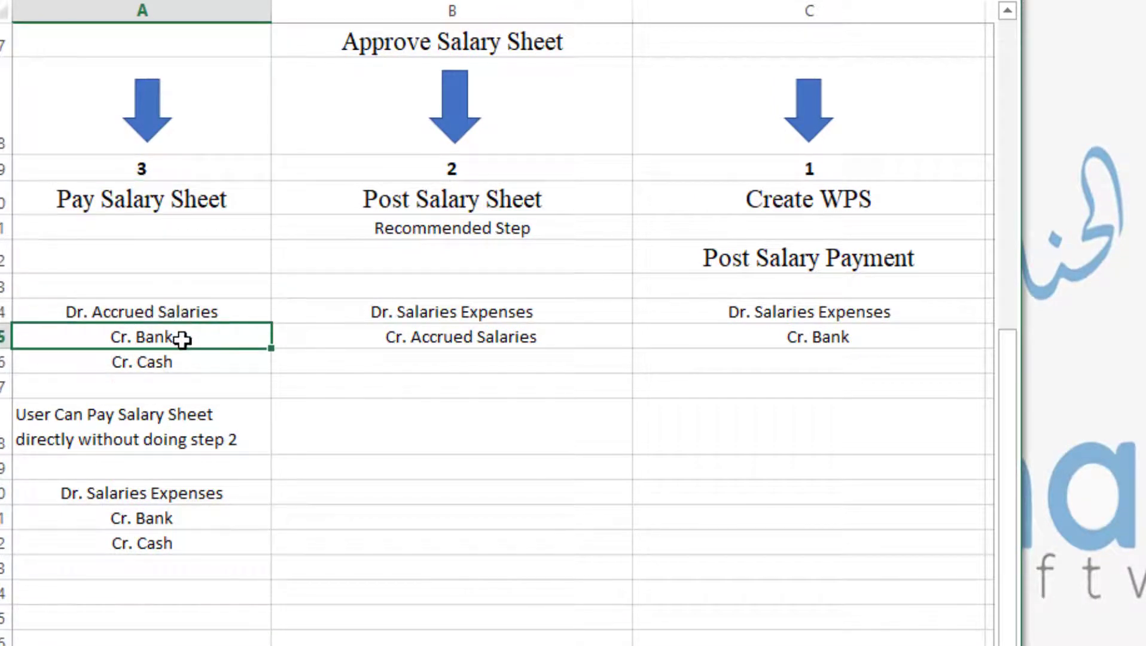
pyautogui.click(179, 363)
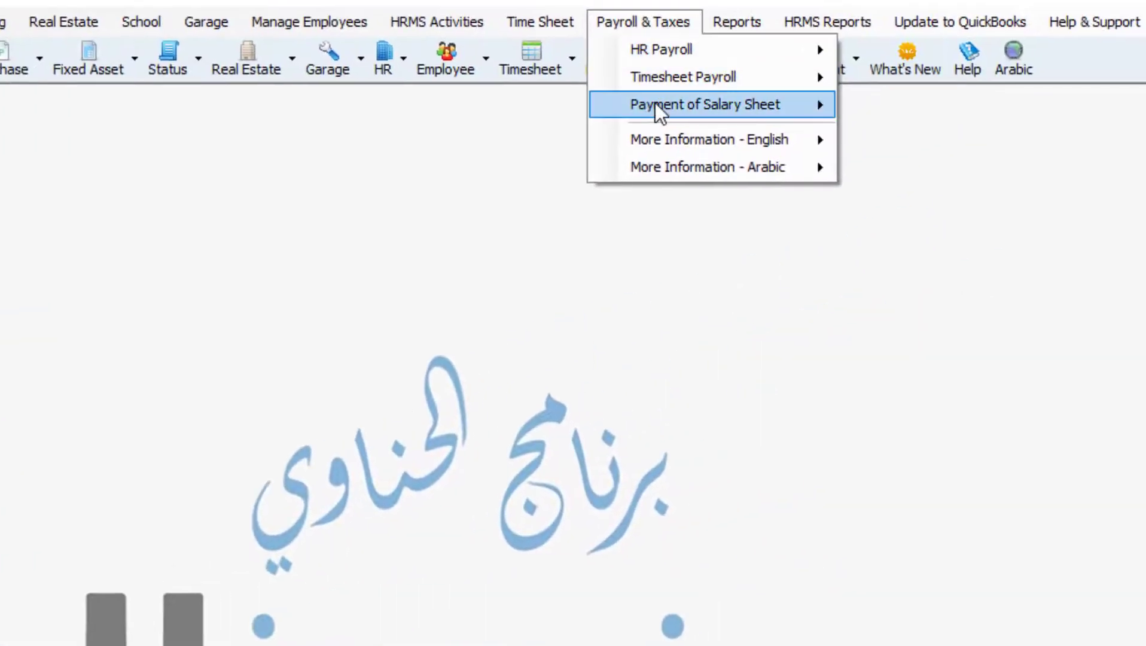
# Display the Payment of Salary Sheet commands in Hinawi Software, and return to Excel to compare the direct-payment note with branches 2 and 3.
pyautogui.moveTo(656, 103)
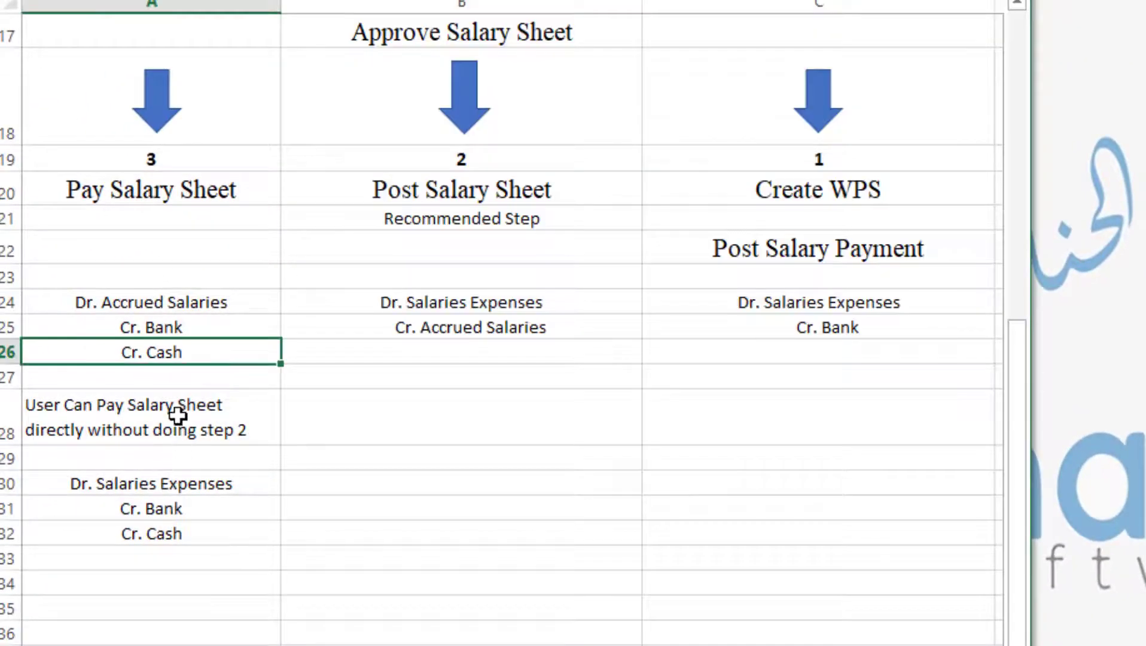
pyautogui.click(179, 408)
pyautogui.click(451, 299)
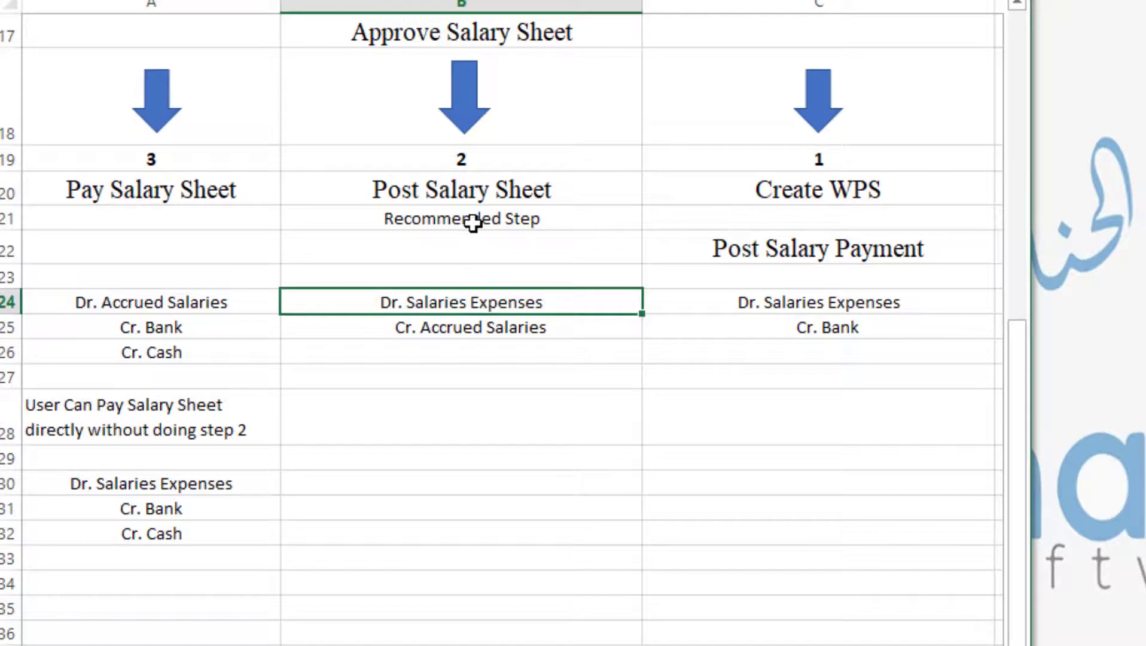
pyautogui.click(476, 196)
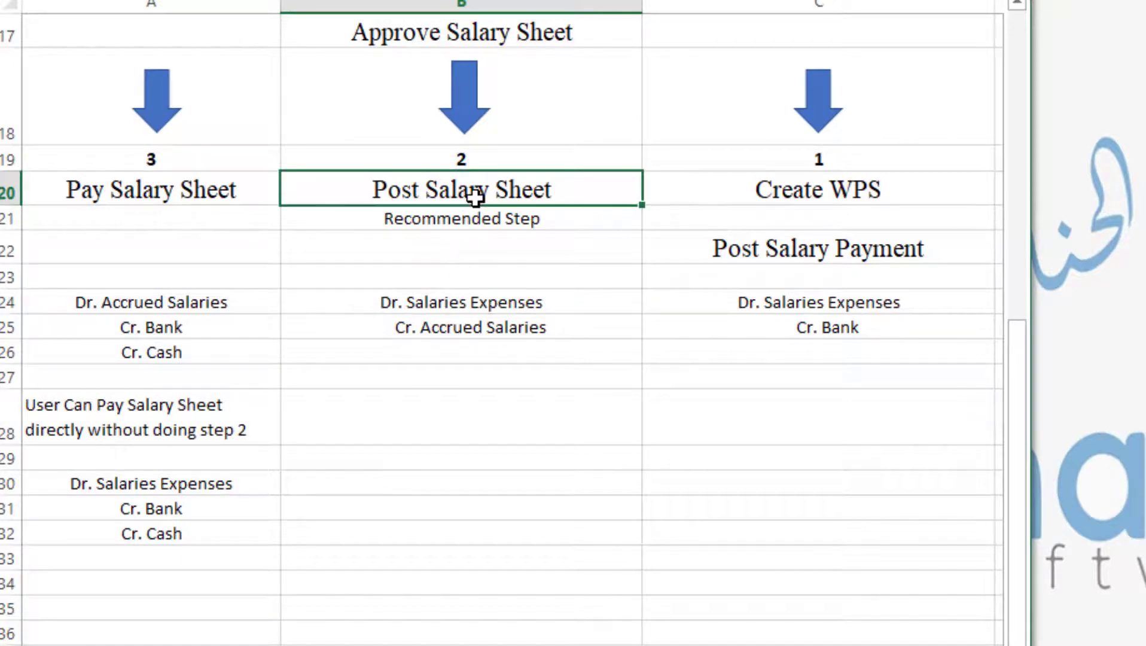
pyautogui.click(468, 305)
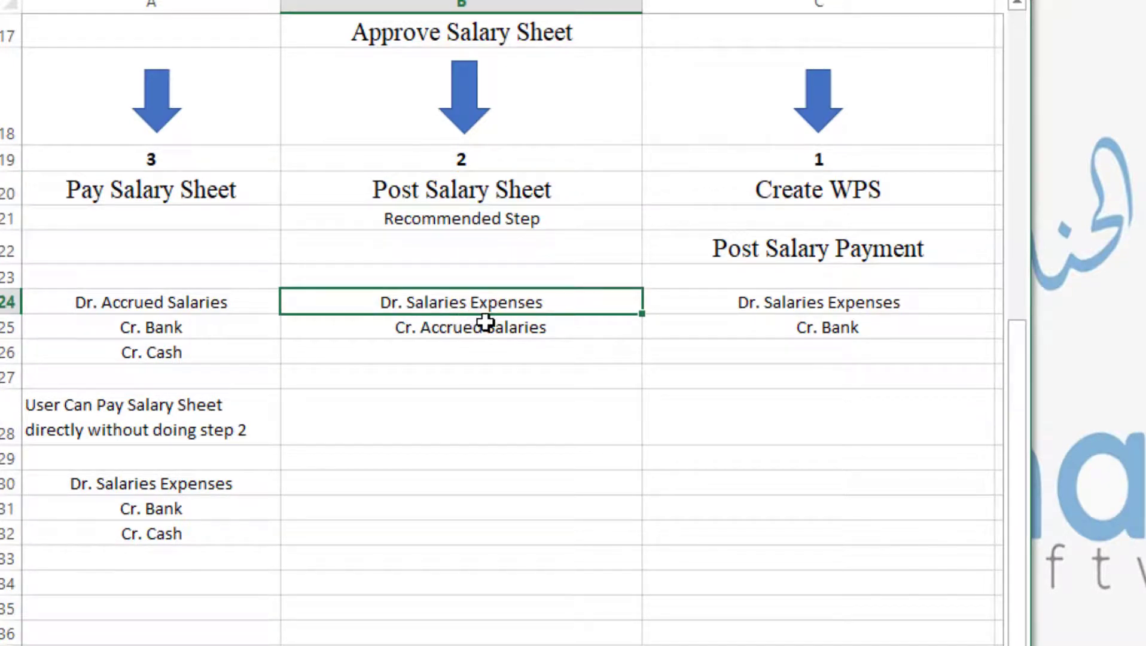
pyautogui.click(180, 188)
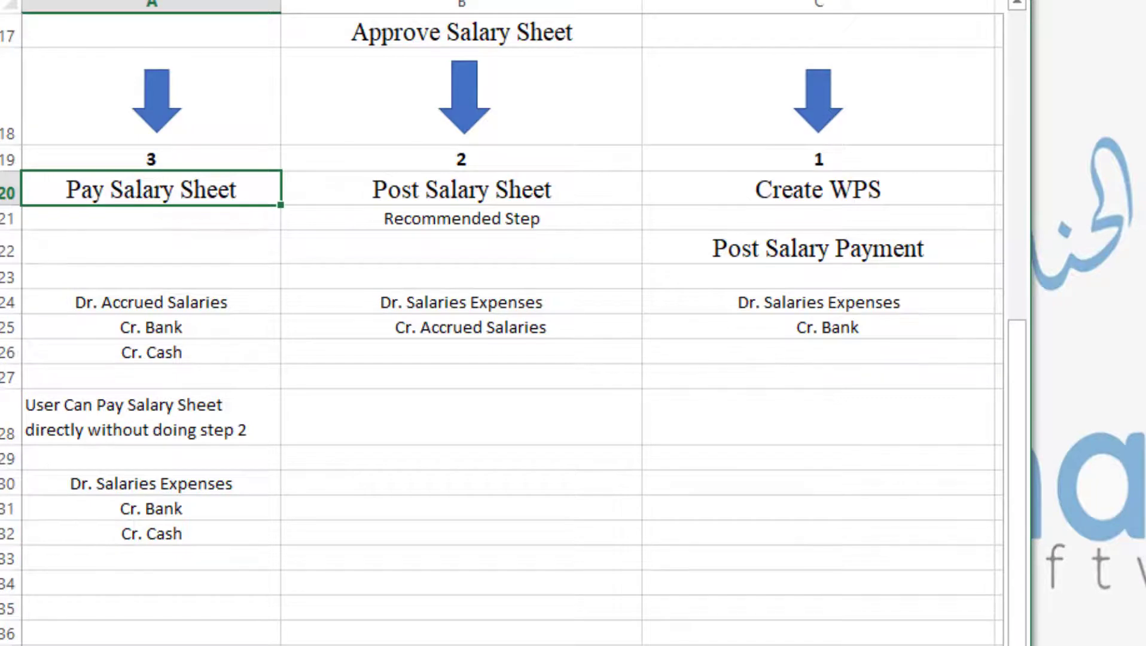
# Switch to Hinawi Software and locate Pay Non WPS - Timesheet Employees and Post Timesheet Salary - All Payment Modes.
pyautogui.click(690, 42)
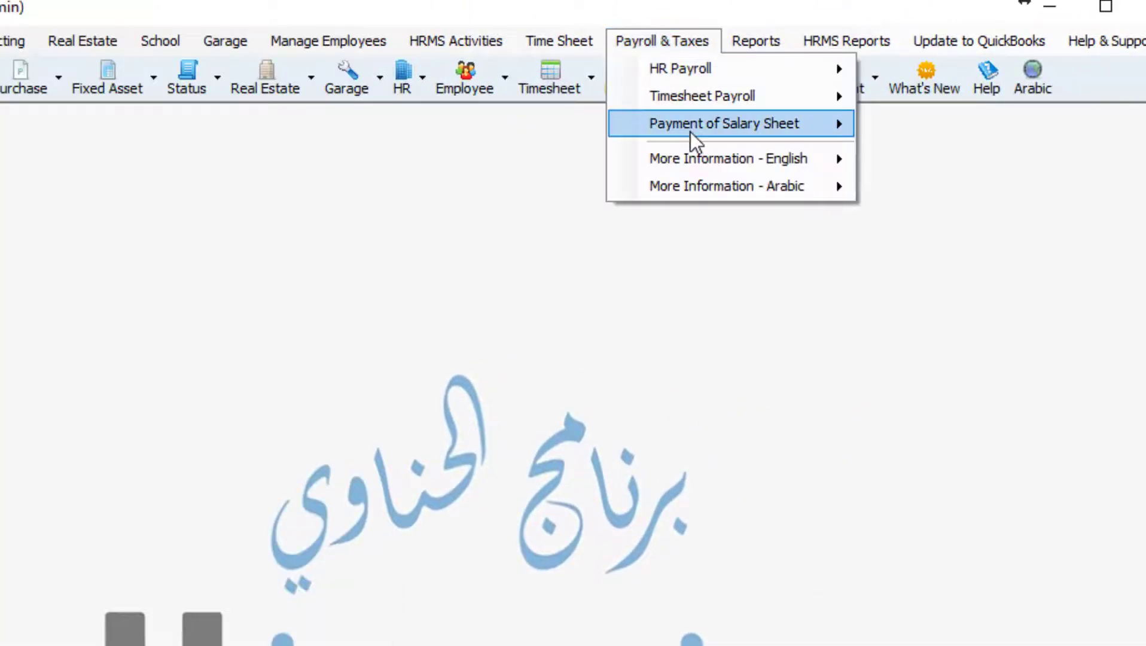
pyautogui.moveTo(690, 131)
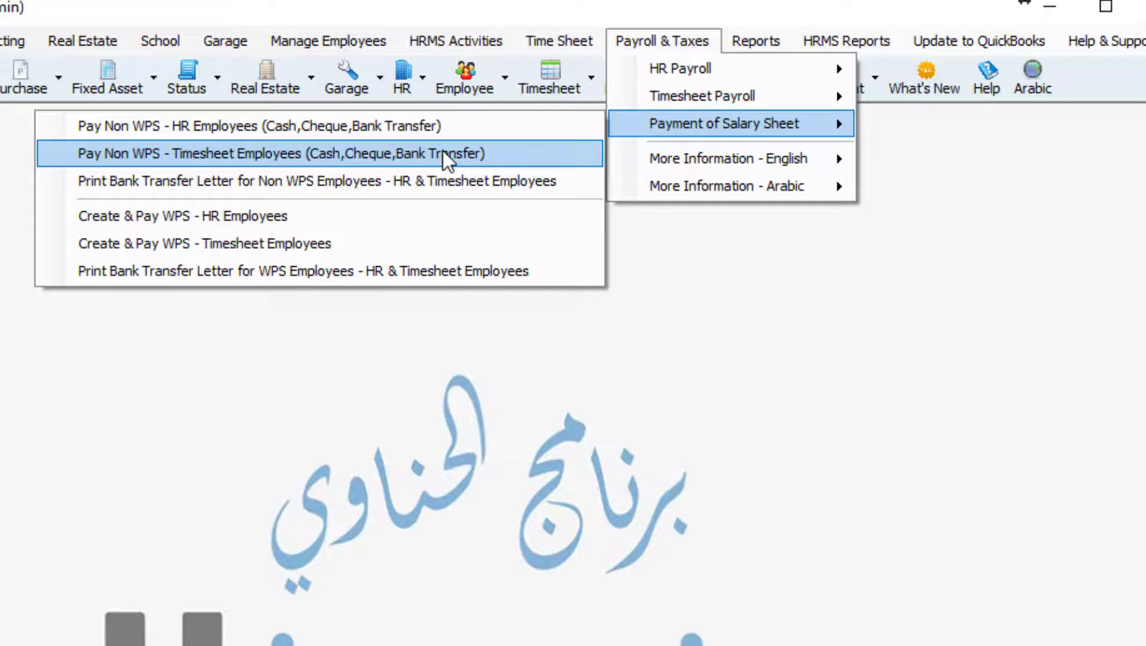
pyautogui.moveTo(975, 45)
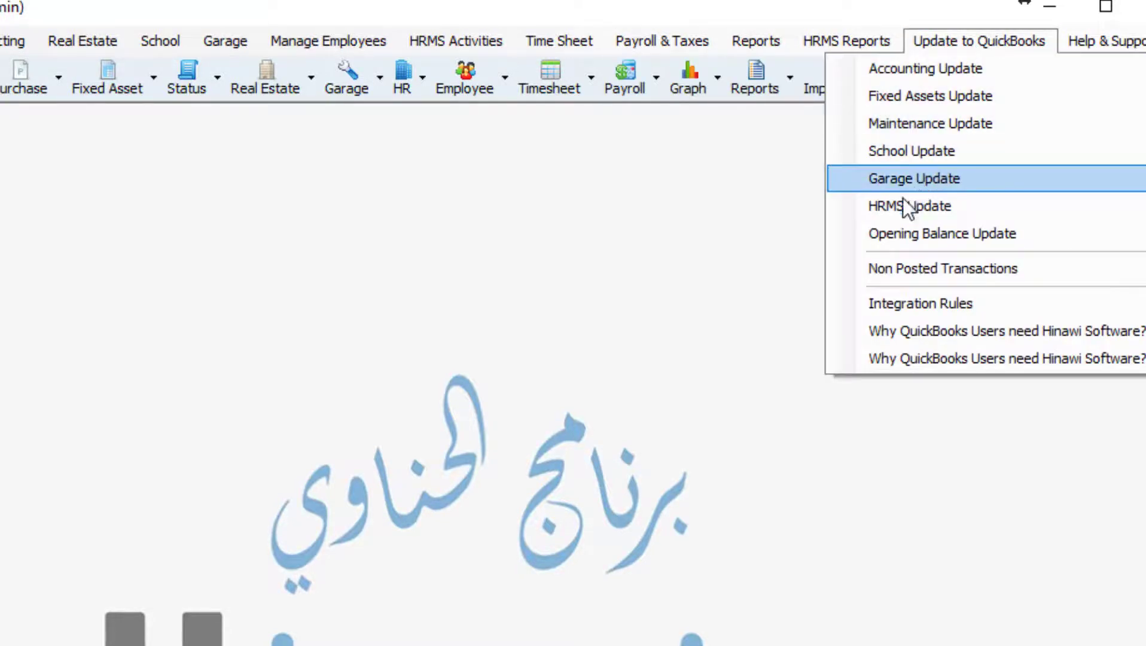
pyautogui.moveTo(895, 204)
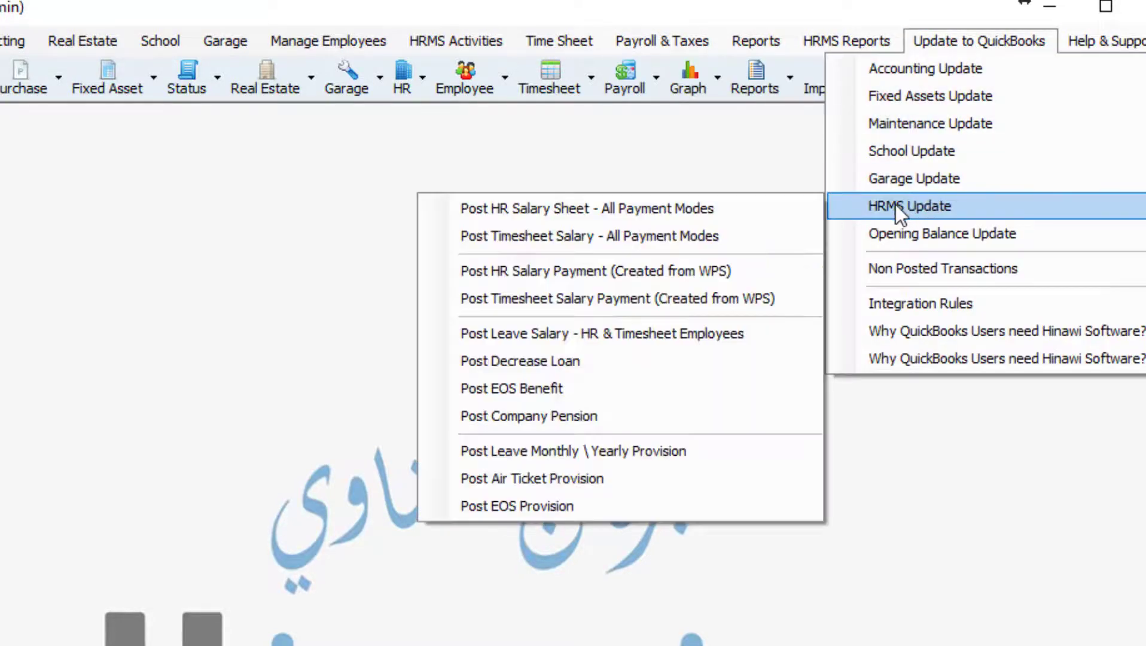
pyautogui.click(688, 237)
pyautogui.click(376, 324)
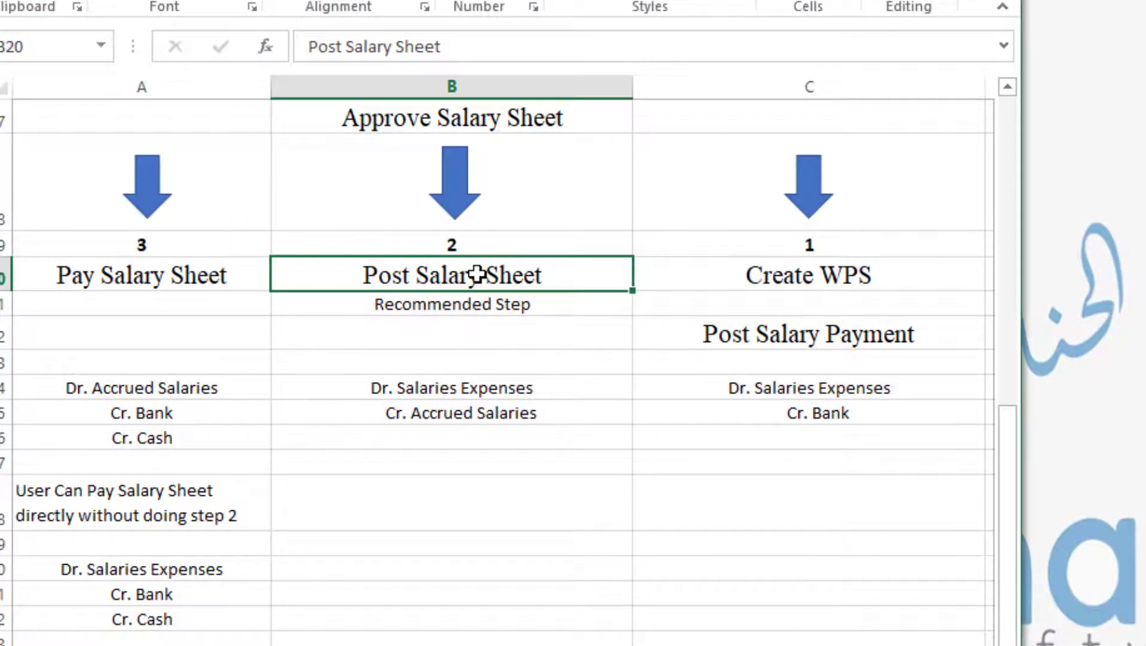
# Return to the Excel chart and compare the direct-payment Salaries Expenses entry with Approve Salary Sheet and the recommended Post Salary Sheet step.
pyautogui.click(137, 571)
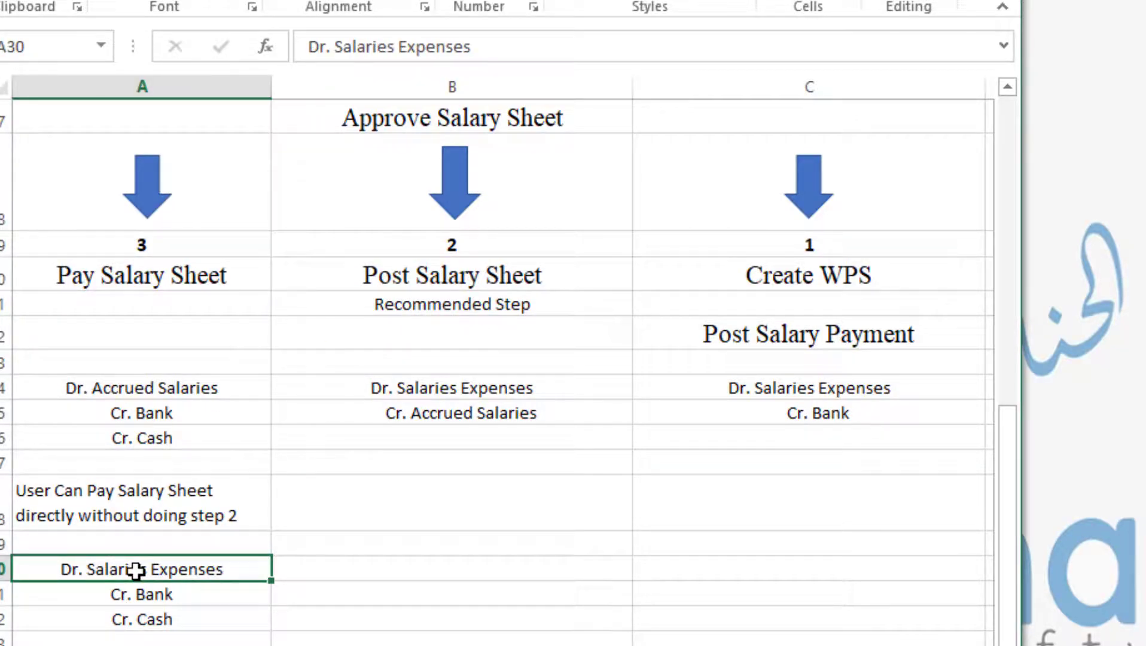
pyautogui.click(551, 279)
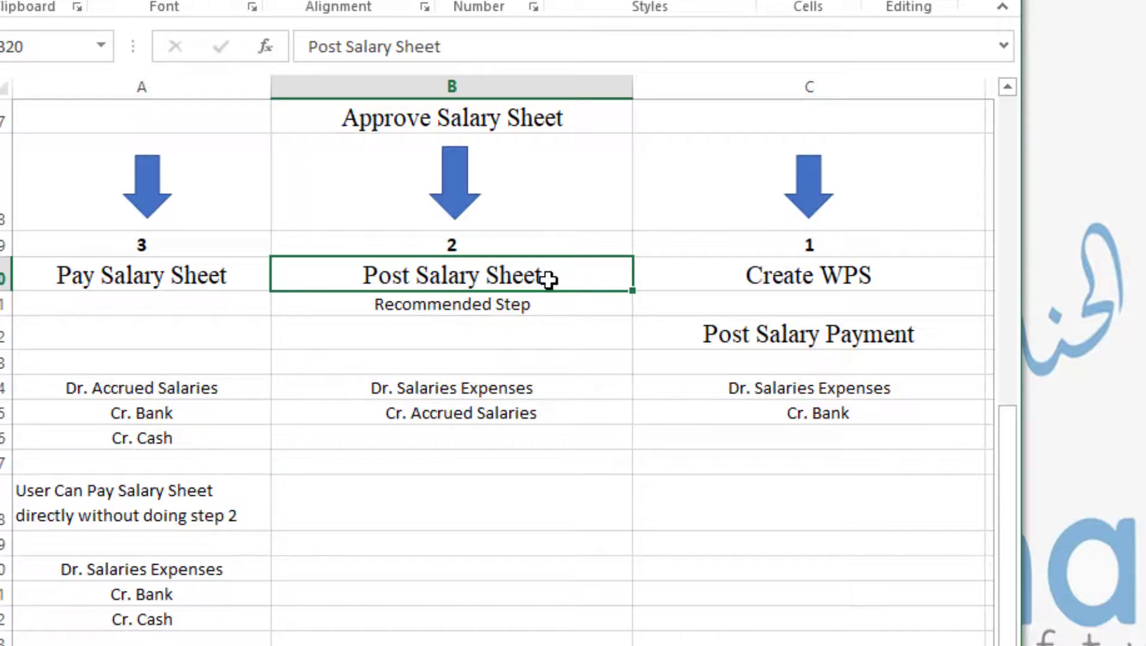
pyautogui.click(519, 310)
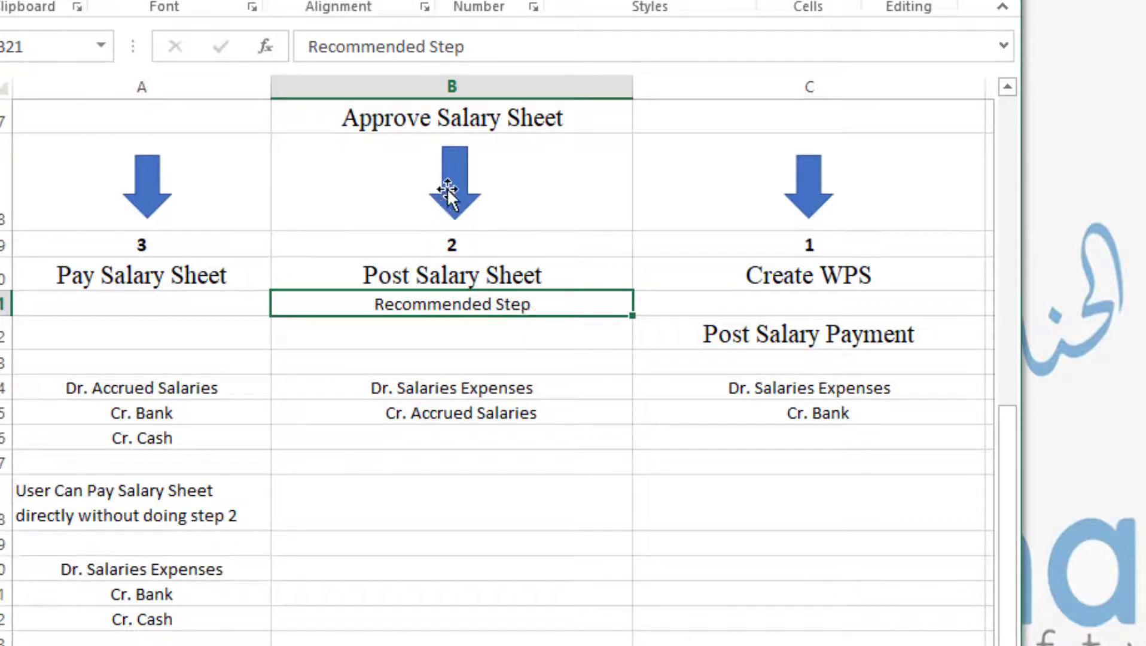
pyautogui.click(443, 120)
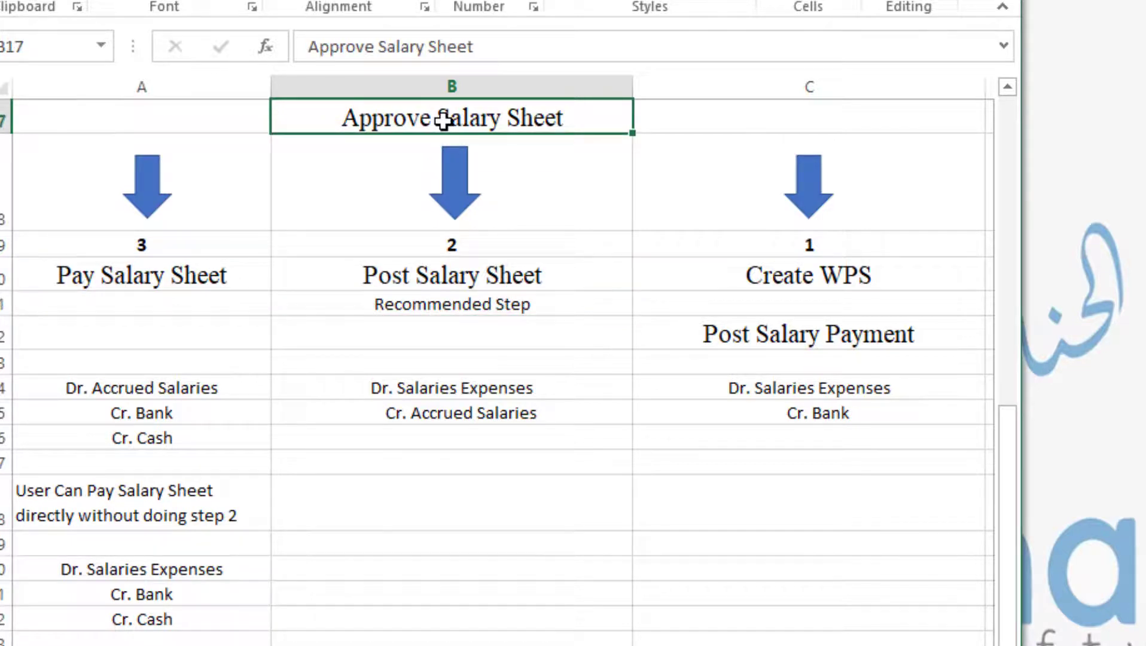
pyautogui.click(101, 569)
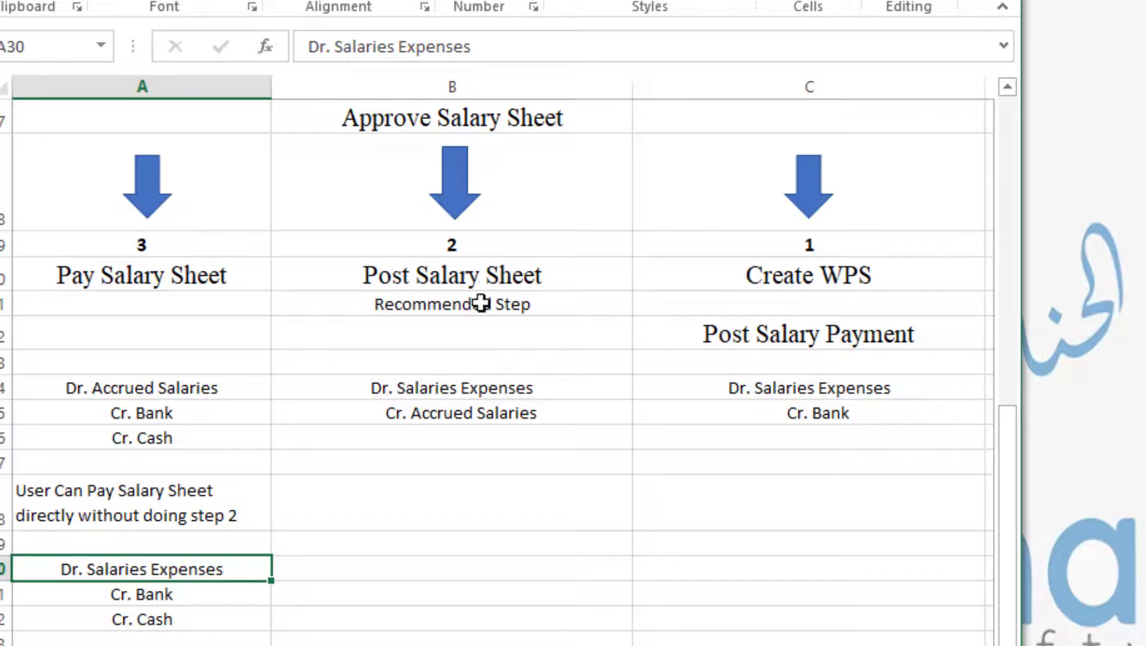
# Examine Post Salary Sheet and its Salaries Expenses debit in Excel, and switch to Hinawi Software to locate the Link Salary Items settings.
pyautogui.click(499, 279)
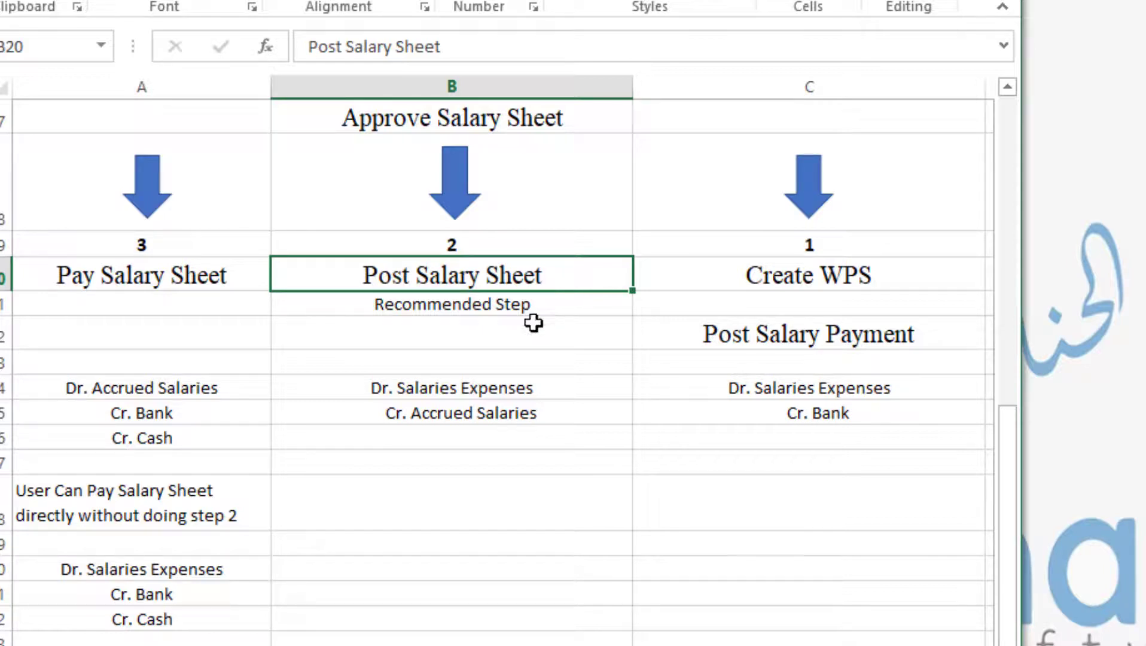
pyautogui.click(516, 393)
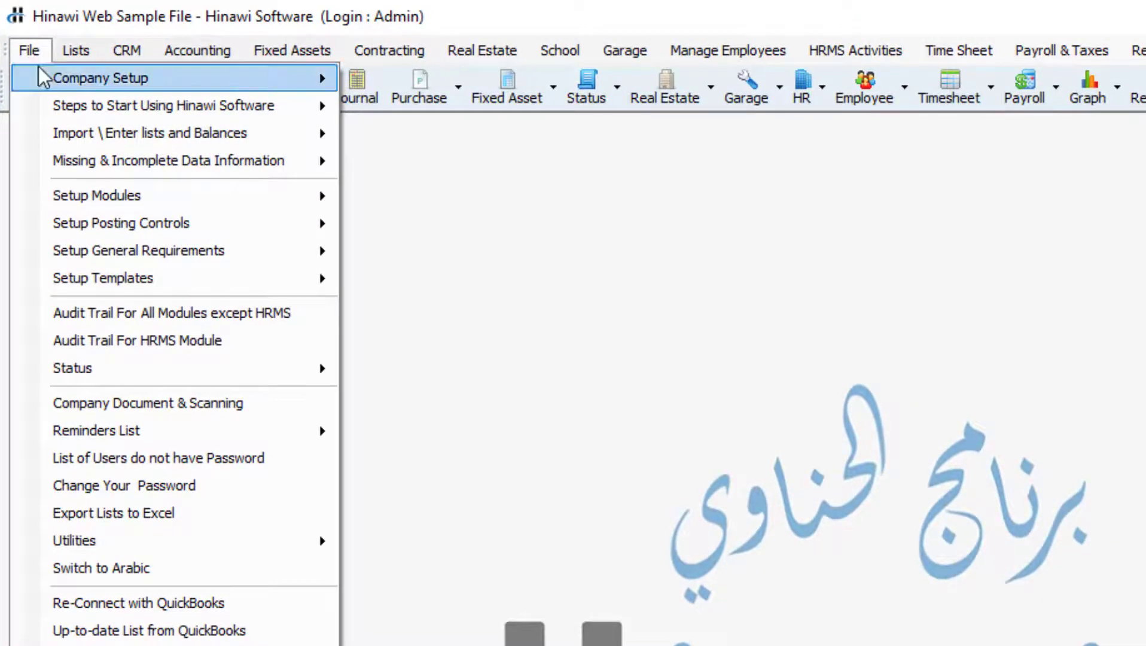
pyautogui.moveTo(293, 209)
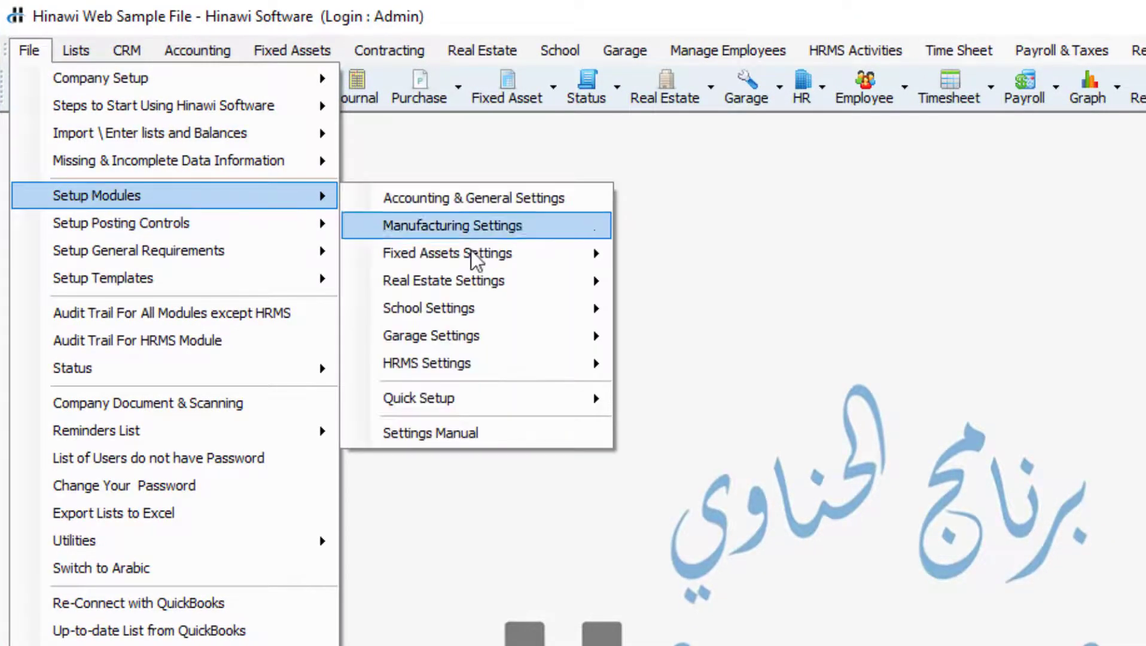
pyautogui.moveTo(523, 373)
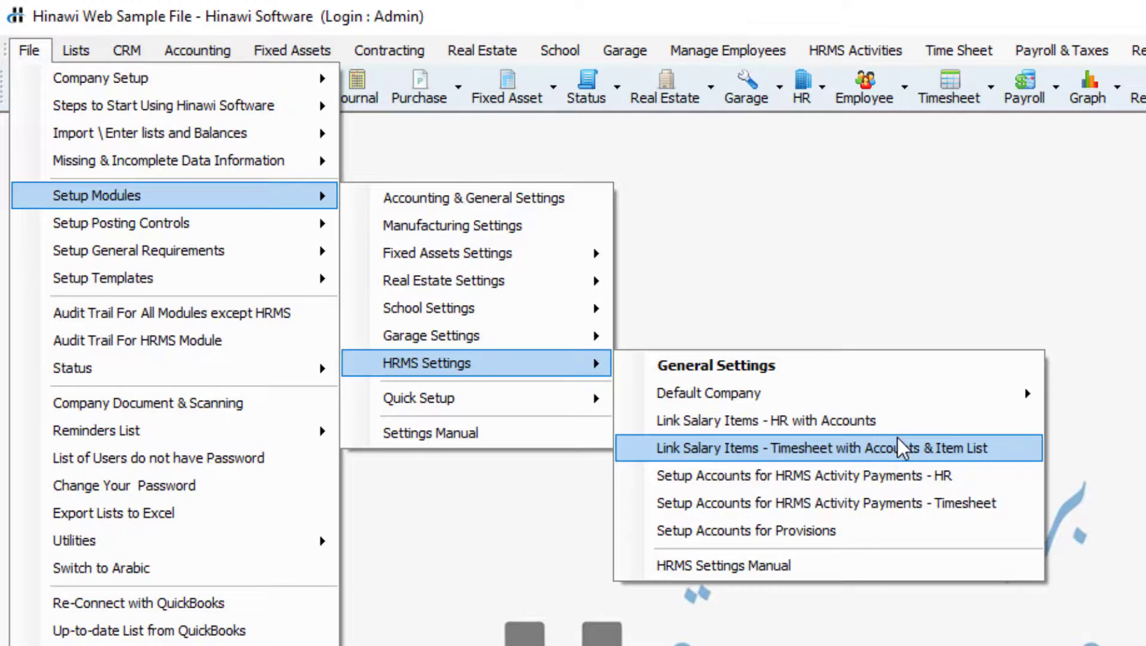
# Open the Post Timesheet Salary - All Payment Modes form and reposition its window.
pyautogui.click(948, 38)
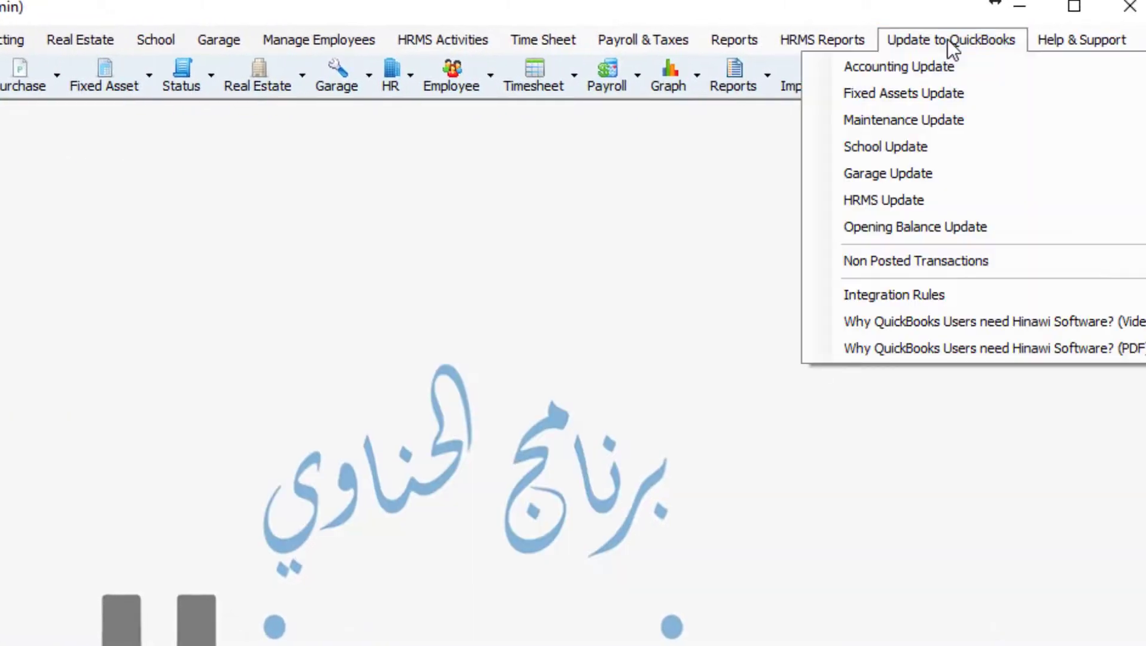
pyautogui.moveTo(878, 202)
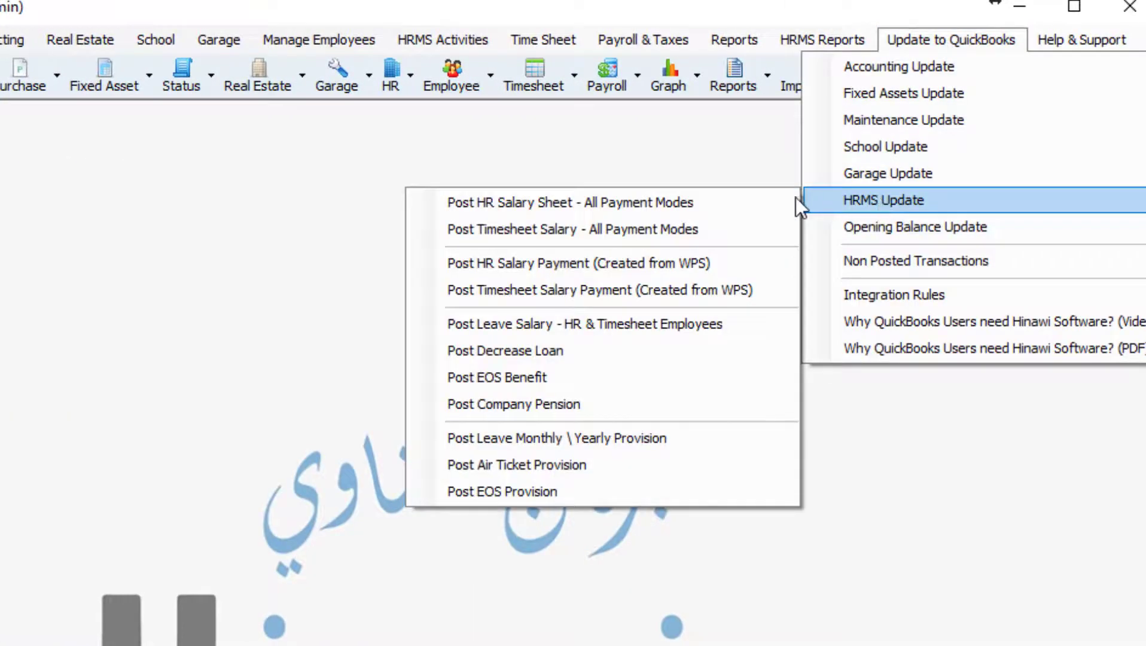
pyautogui.click(669, 229)
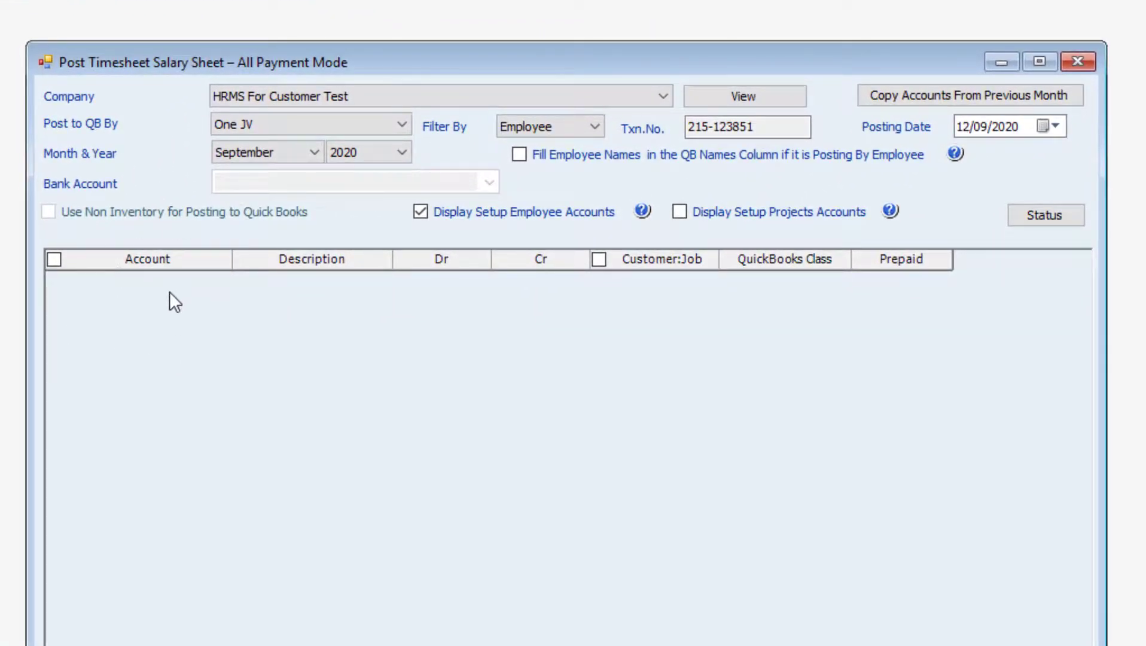
pyautogui.moveTo(239, 55); pyautogui.dragTo(401, 18)
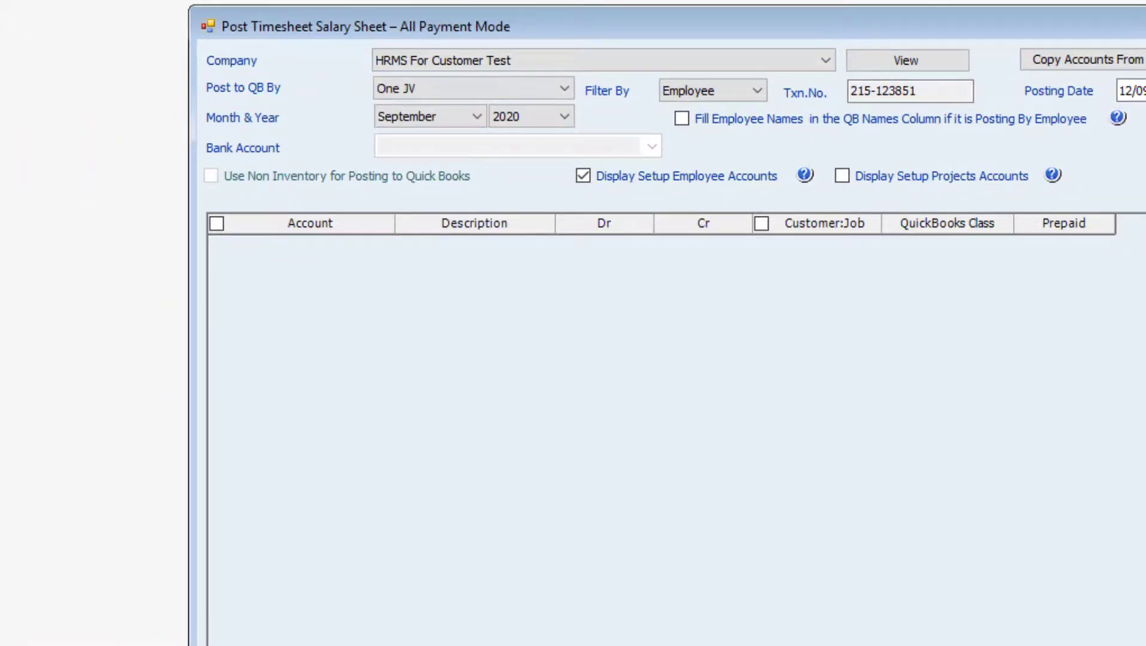
# Locate the HRMS Link Salary Items settings again and inspect the Filter By choices in the timesheet posting form.
pyautogui.moveTo(71, 102)
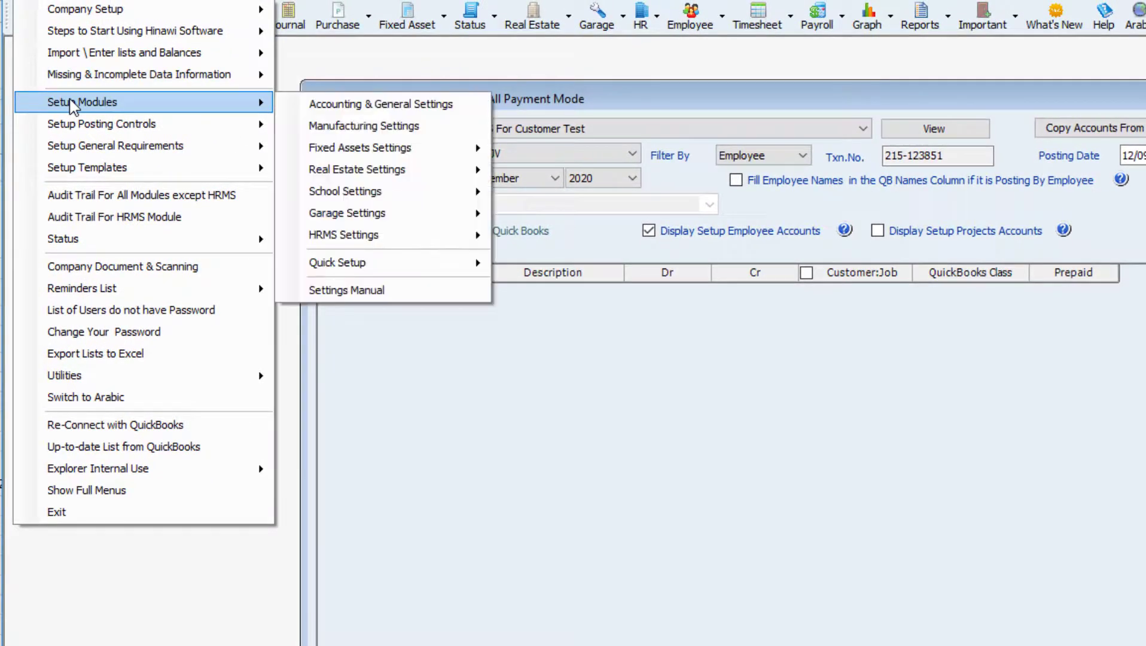
pyautogui.moveTo(407, 233)
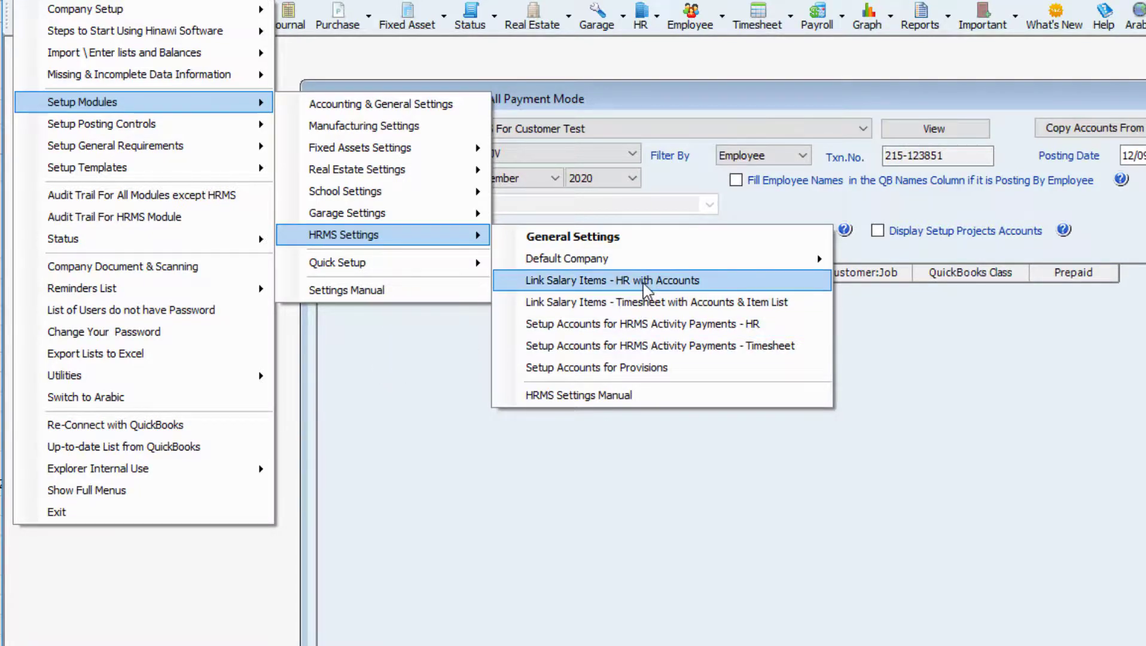
pyautogui.click(473, 456)
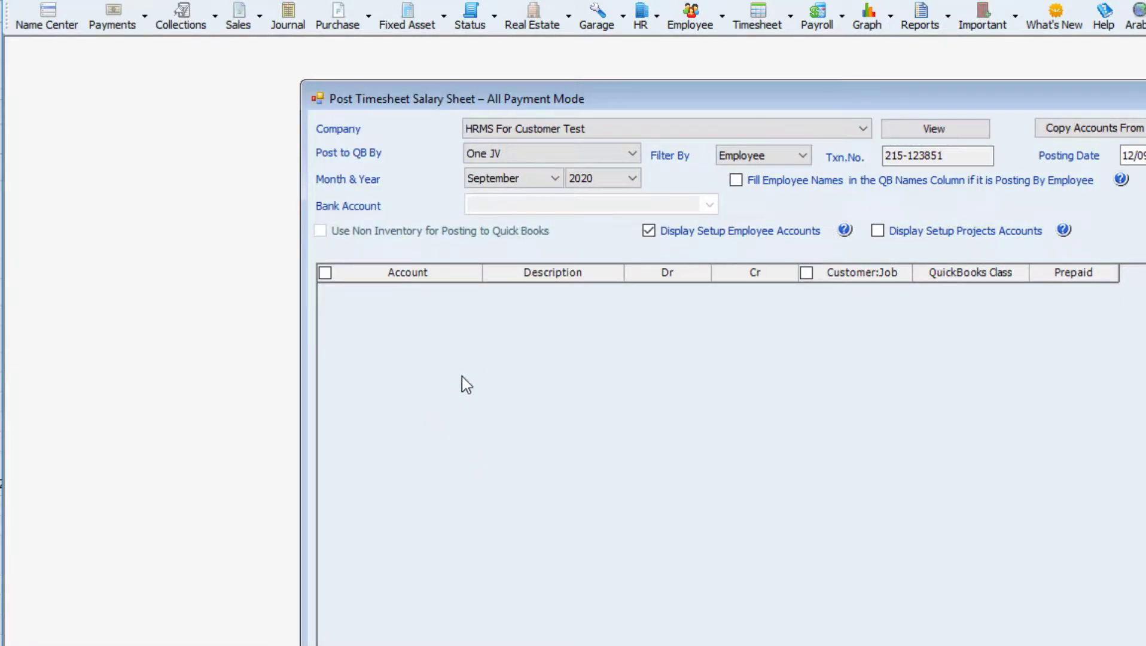
pyautogui.click(766, 156)
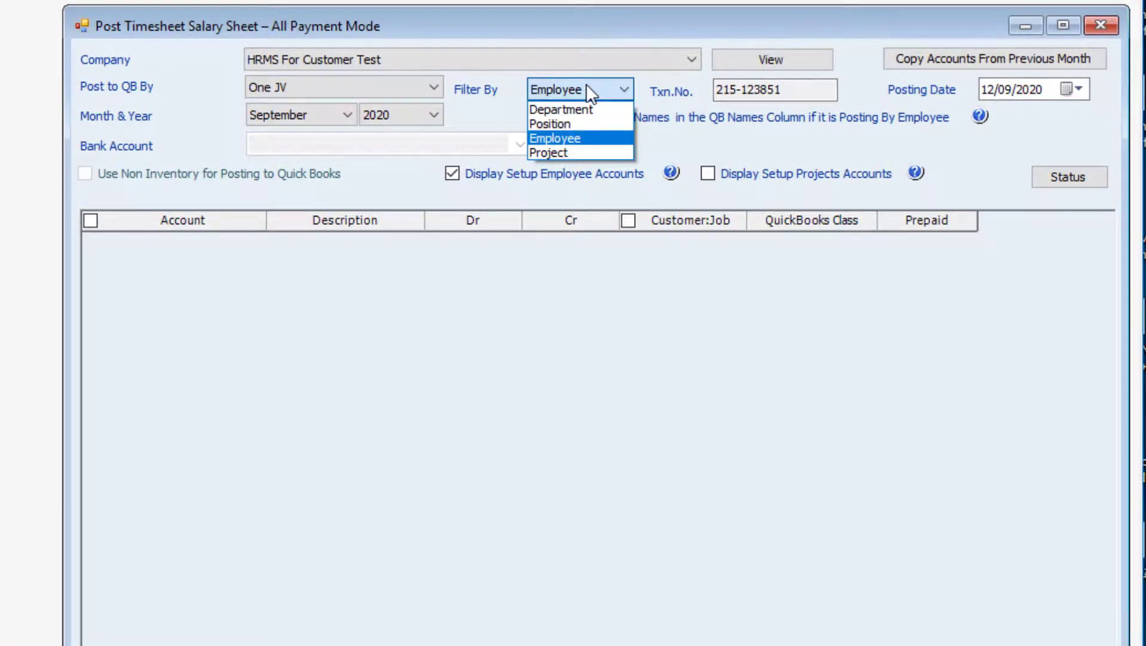
pyautogui.click(587, 86)
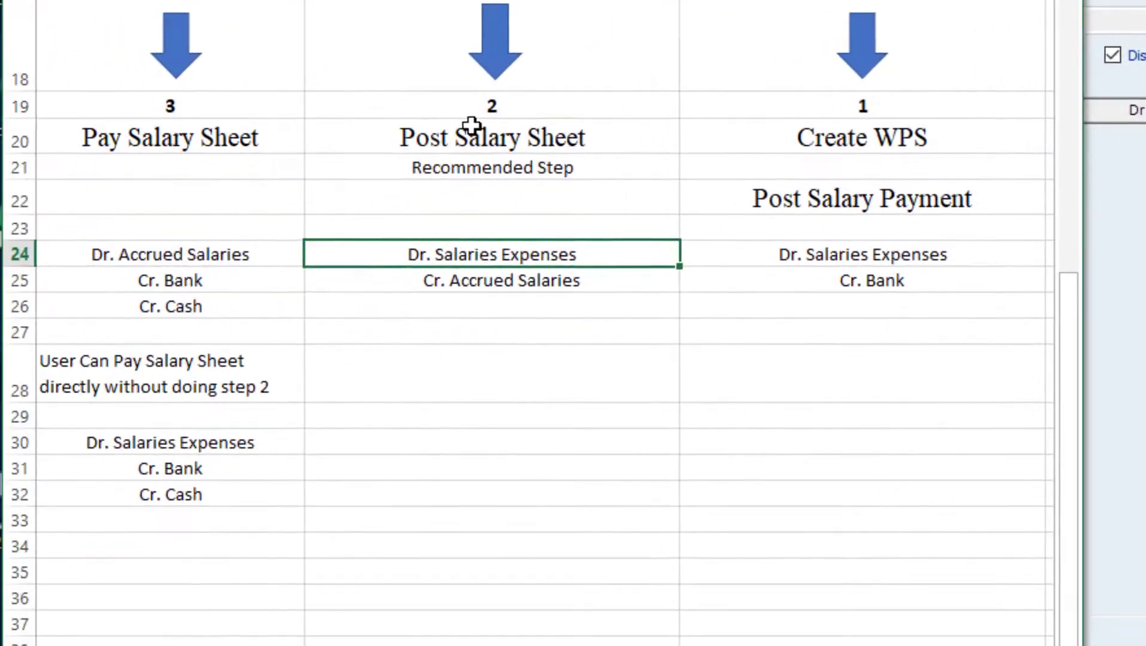
# Switch from the Excel chart back to Hinawi Software and display the HRMS Update commands for posting to QuickBooks.
pyautogui.click(195, 190)
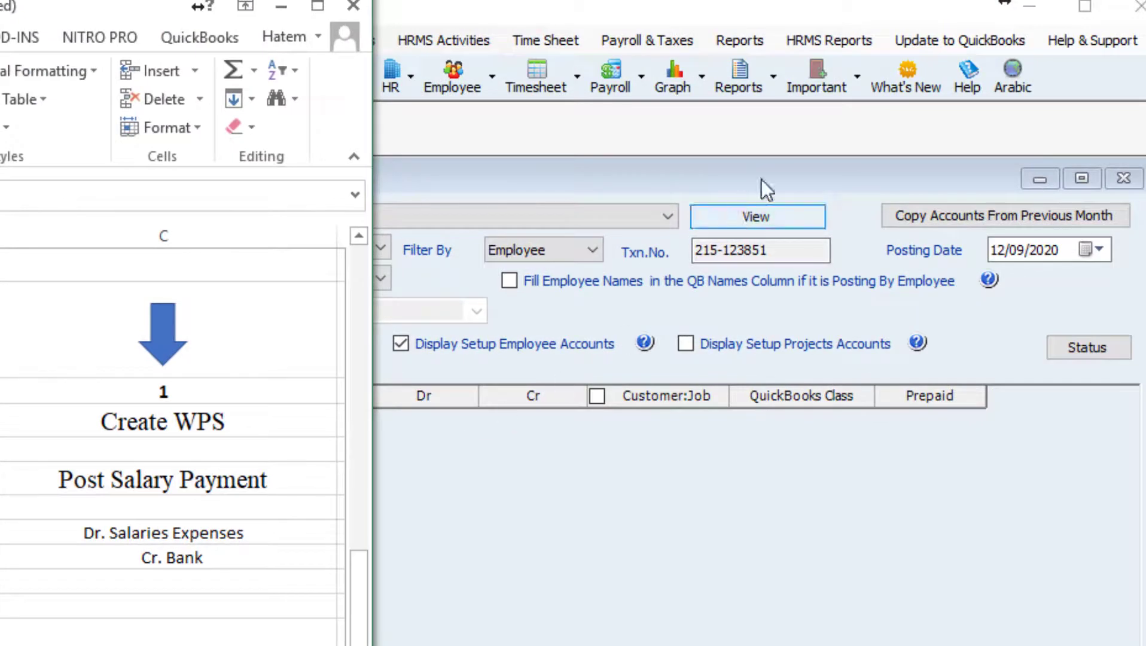
pyautogui.click(793, 222)
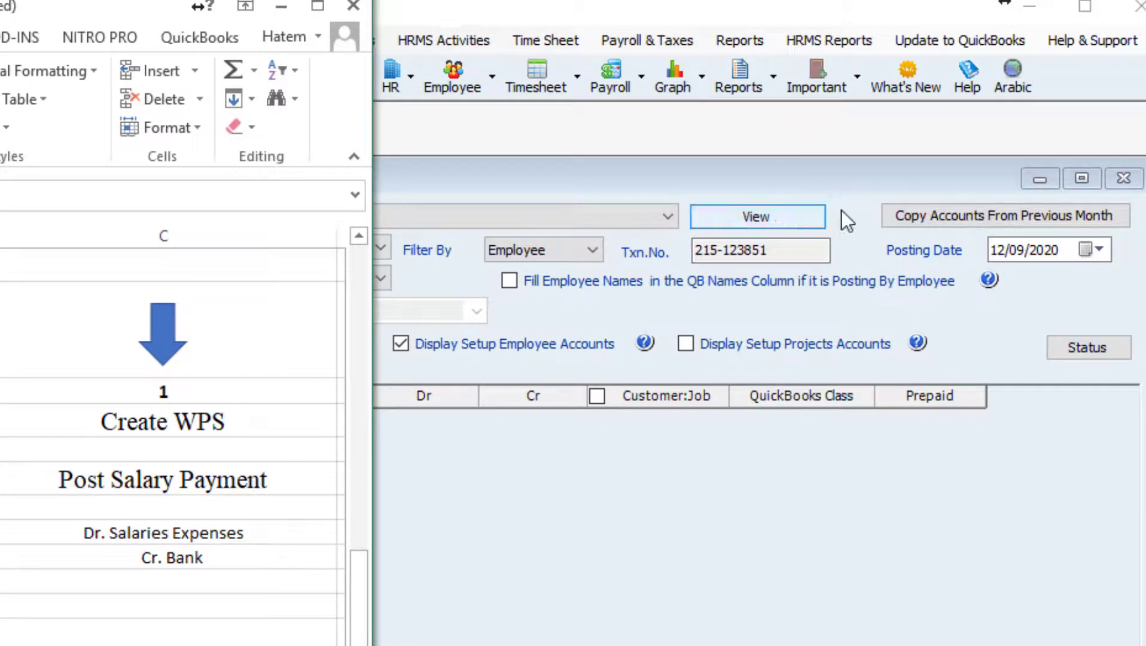
pyautogui.click(963, 42)
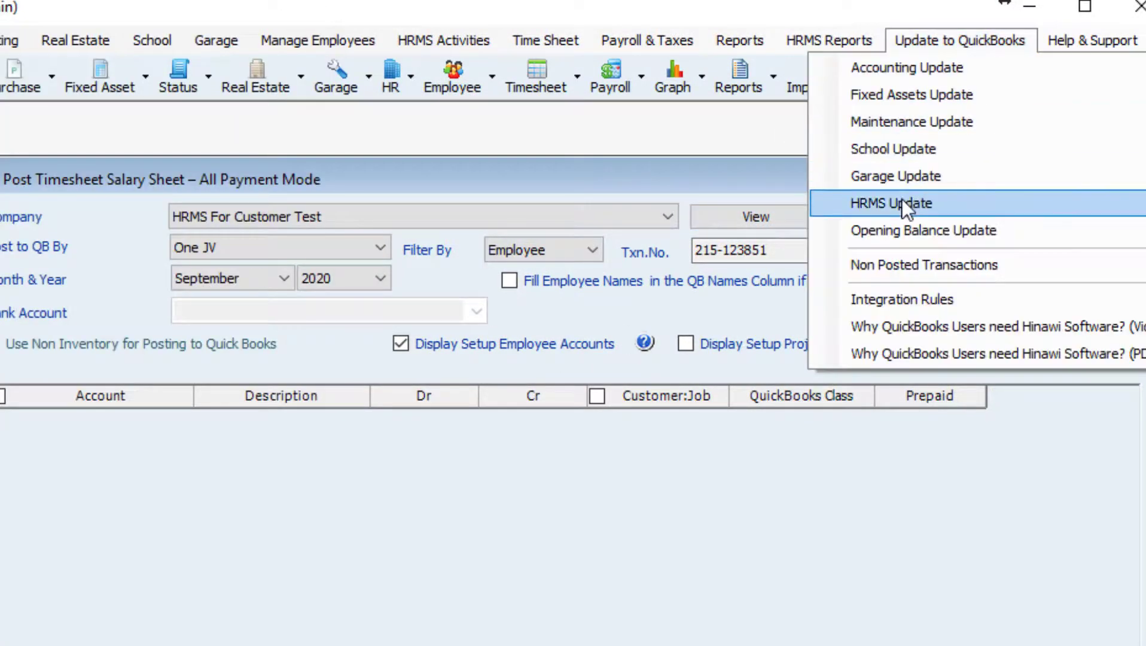
pyautogui.moveTo(899, 201)
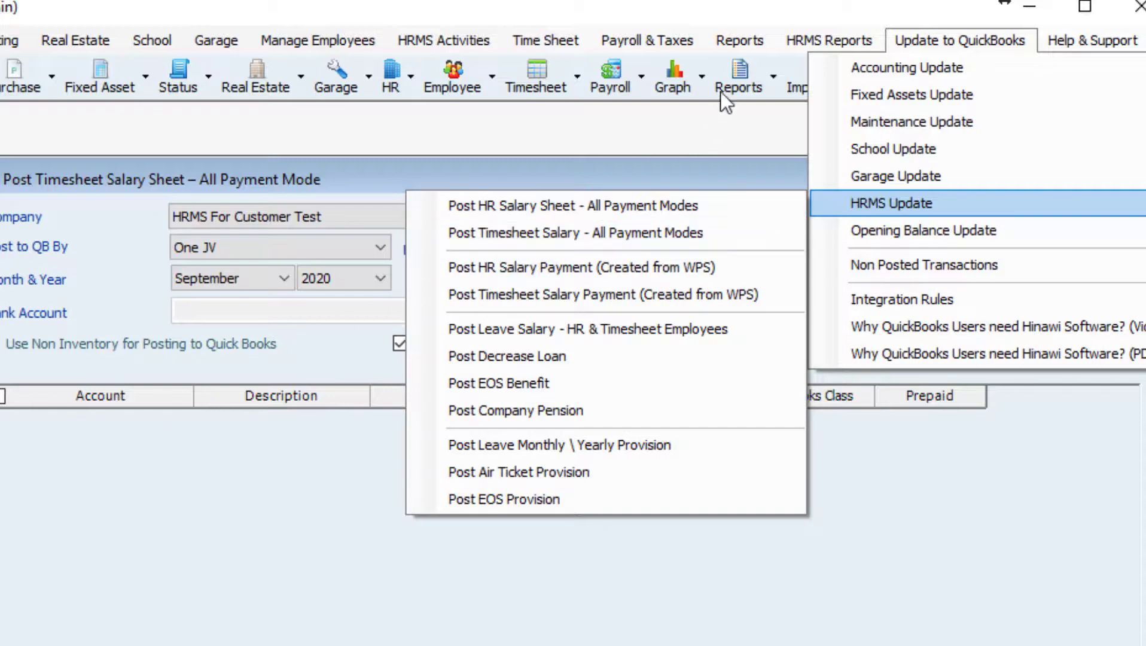
# Locate Pay Non WPS - Timesheet Employees, and return to the Excel chart to examine the Create WPS branch.
pyautogui.click(680, 40)
pyautogui.moveTo(666, 120)
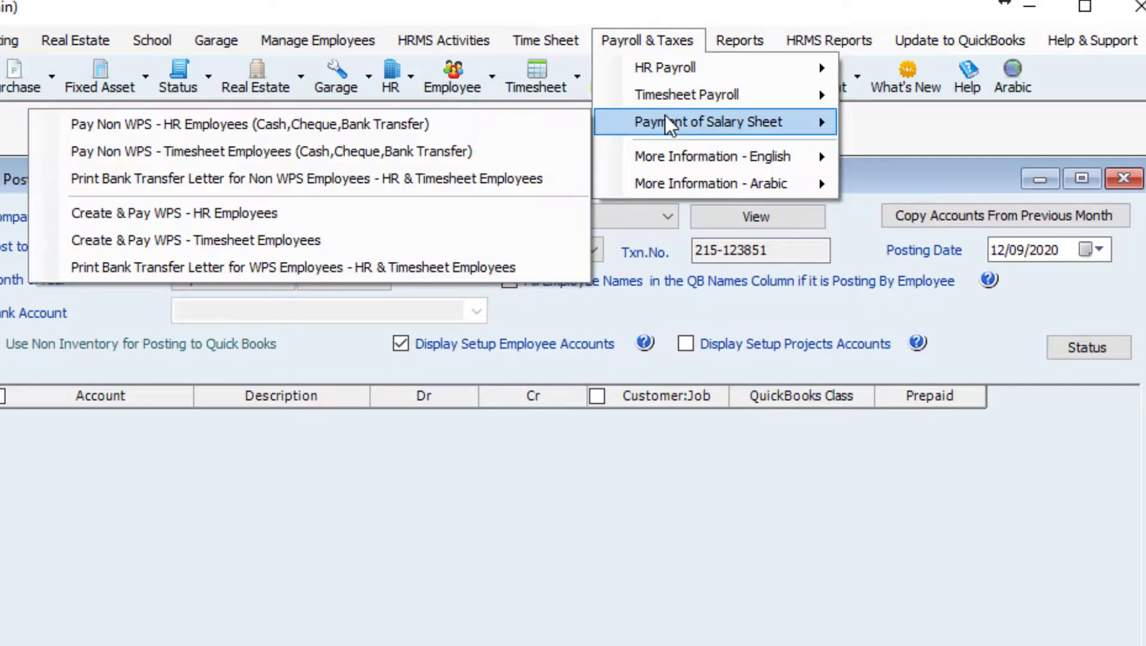
pyautogui.click(501, 152)
pyautogui.hotkey('alt', 'Tab')
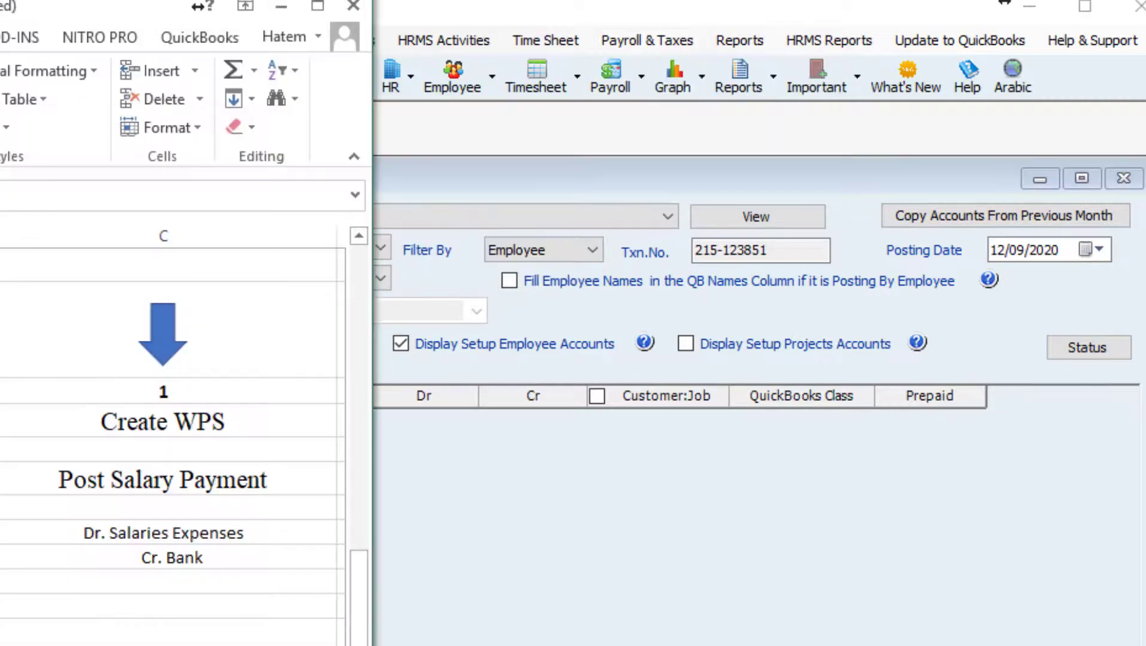
pyautogui.click(211, 424)
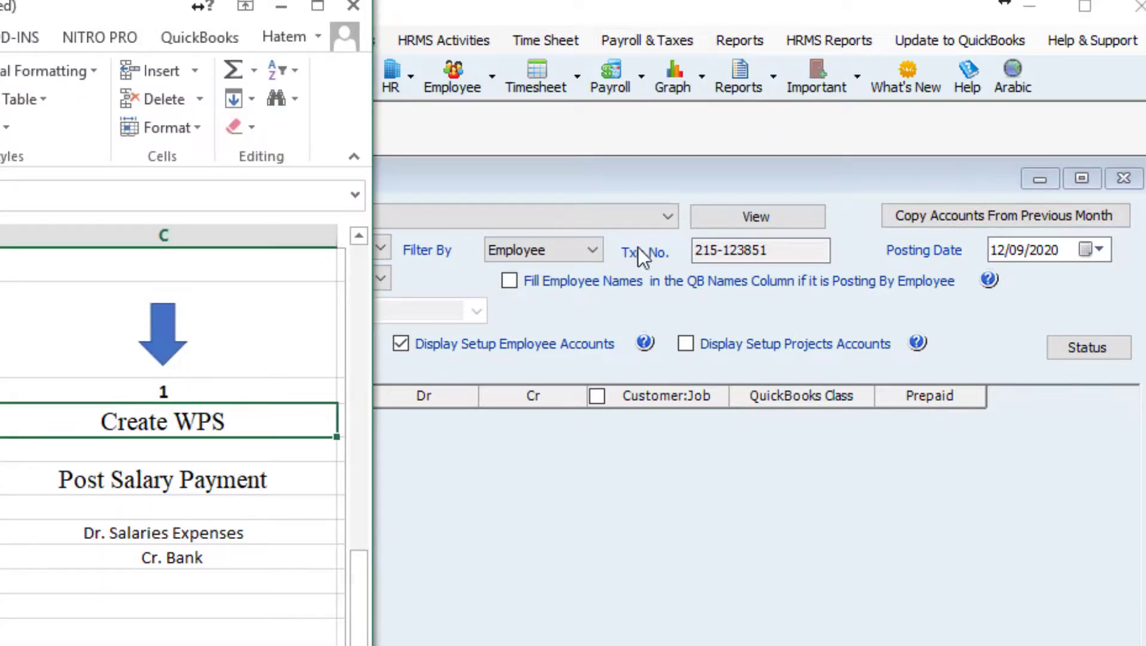
# Switch to Hinawi Software to locate Create & Pay WPS - Timesheet Employees, and close the Post Timesheet Salary Sheet form.
pyautogui.click(650, 39)
pyautogui.click(653, 39)
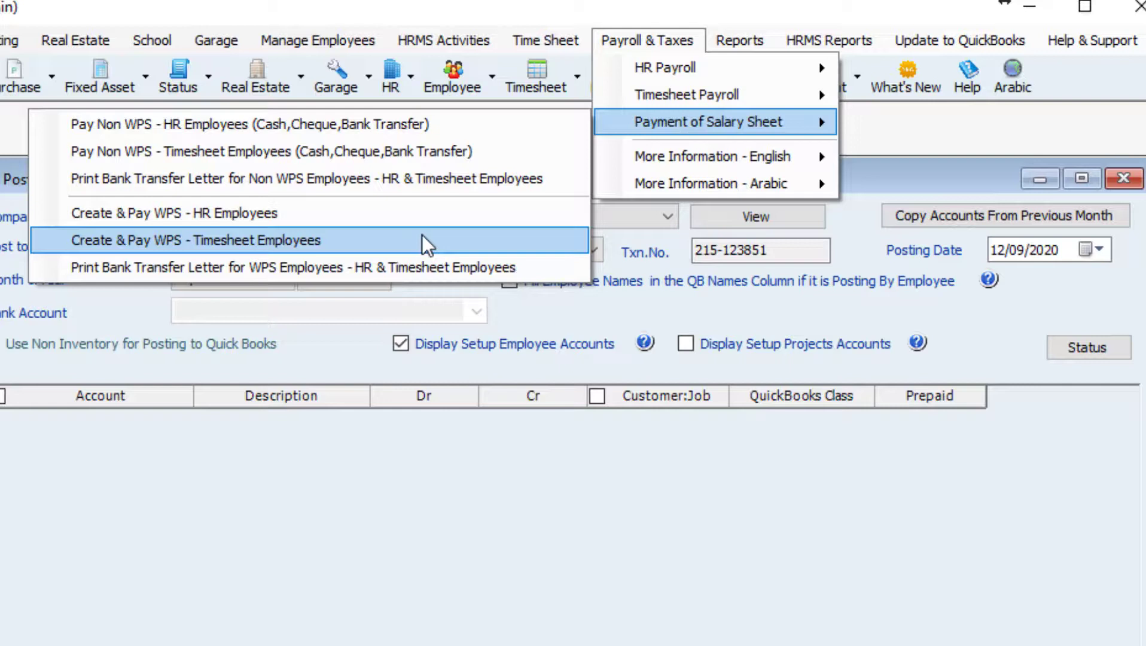
pyautogui.click(679, 555)
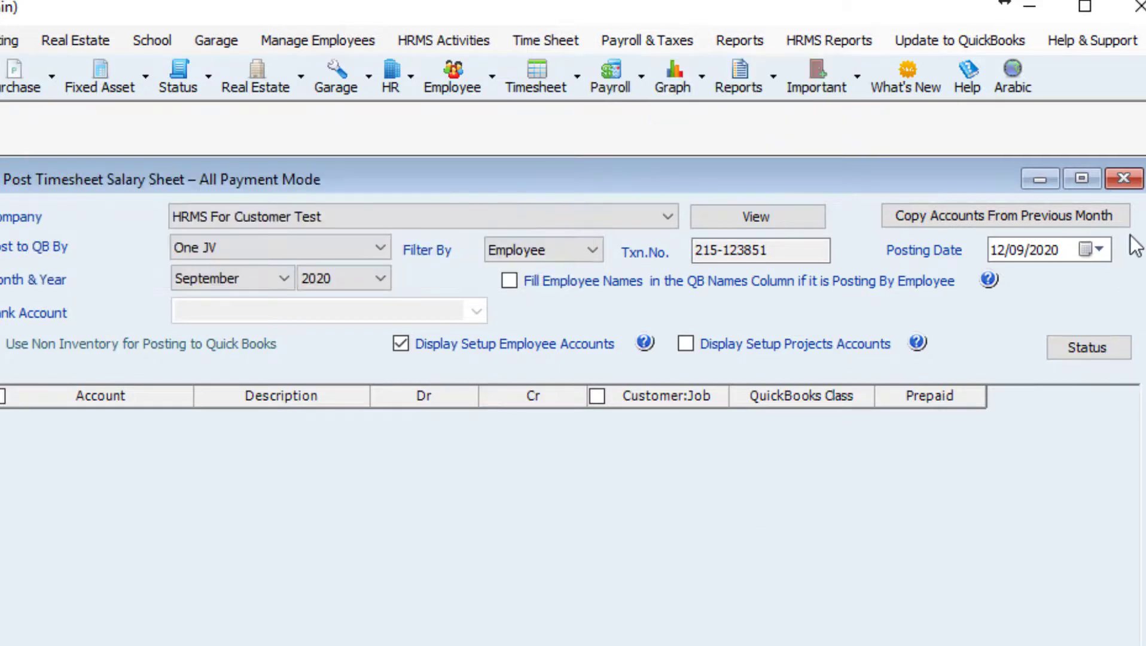
pyautogui.click(1124, 180)
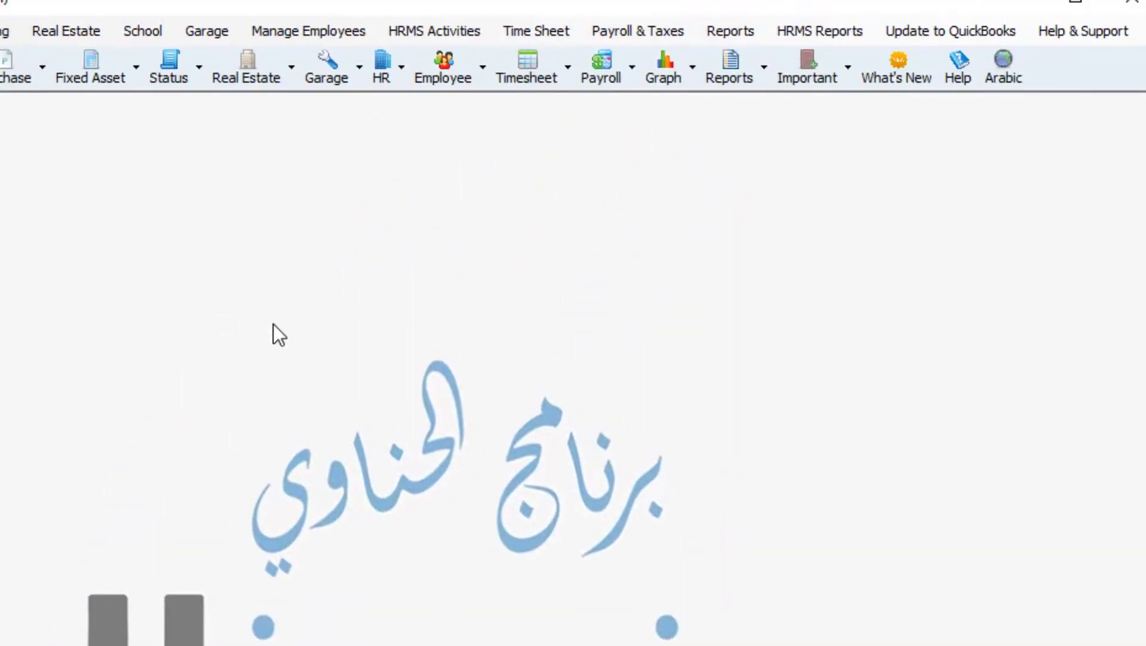
# Trace the WPS route from Time Sheet and HR Payroll approval to Create & Pay WPS and Post HR Salary Payment (Created from WPS).
pyautogui.click(508, 30)
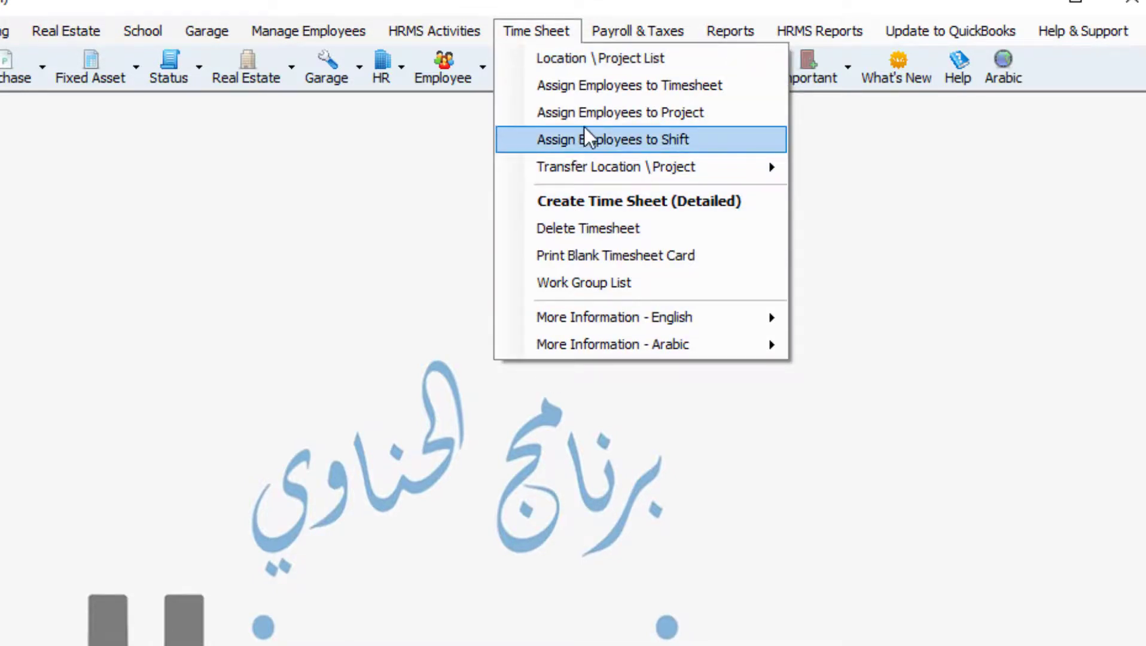
pyautogui.moveTo(629, 34)
pyautogui.moveTo(609, 61)
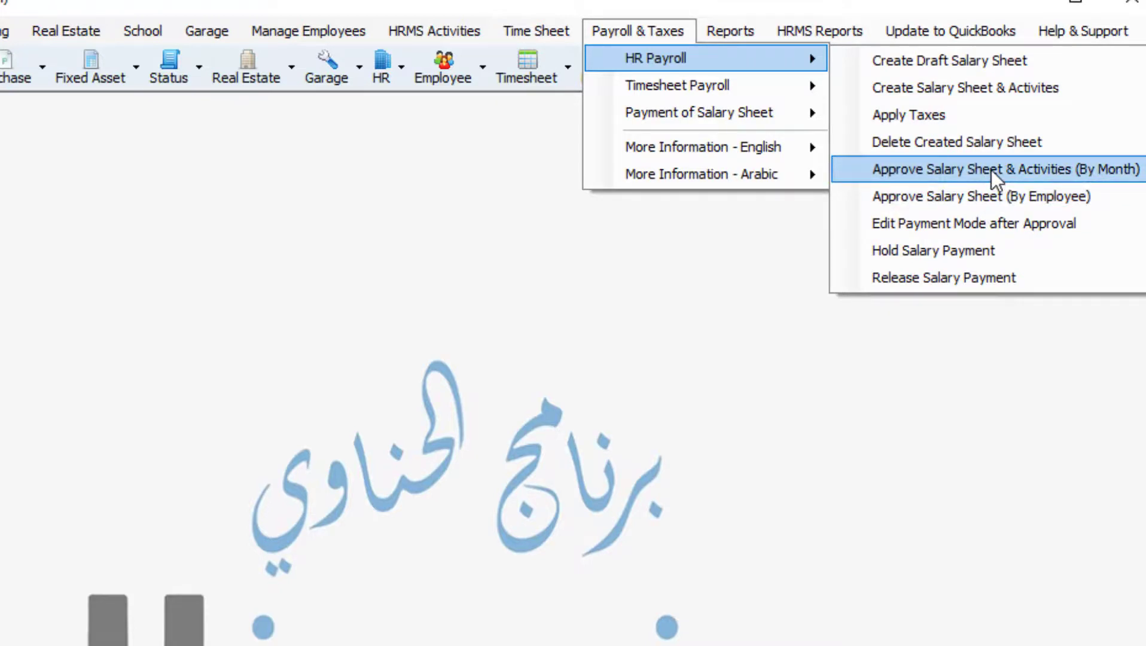
pyautogui.moveTo(784, 122)
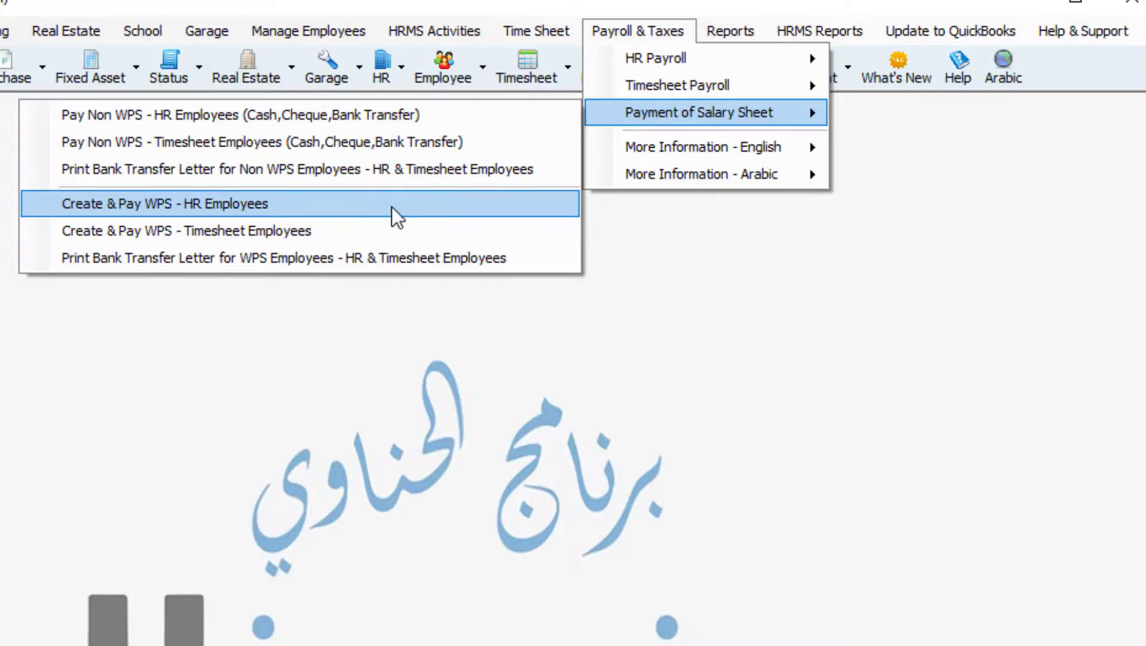
pyautogui.moveTo(943, 29)
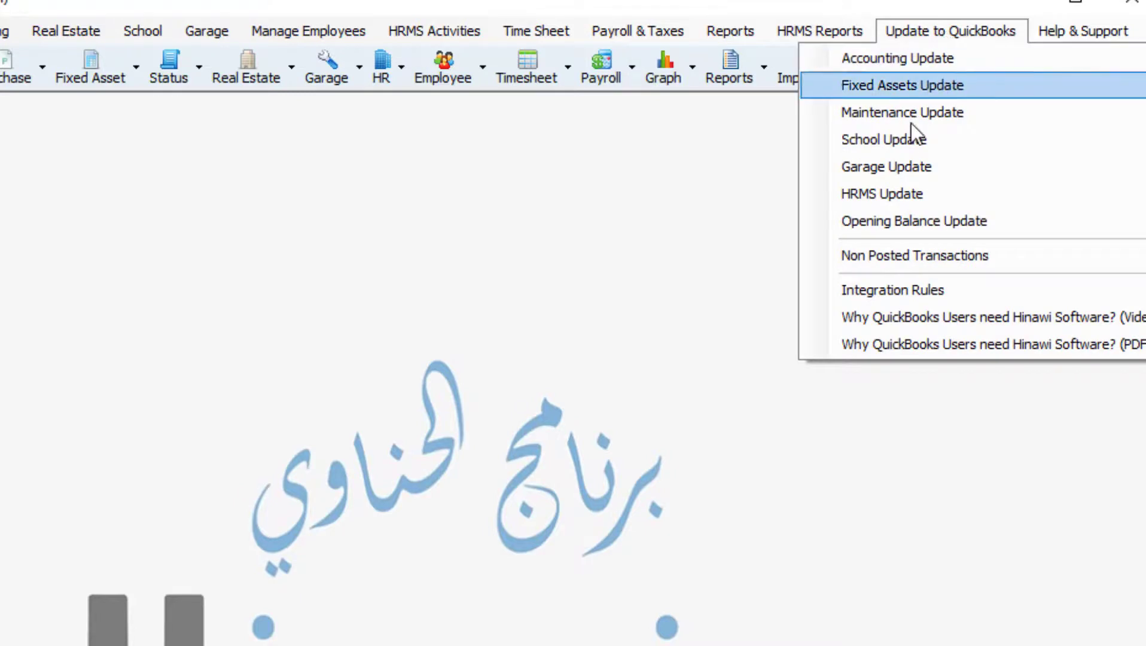
pyautogui.moveTo(873, 199)
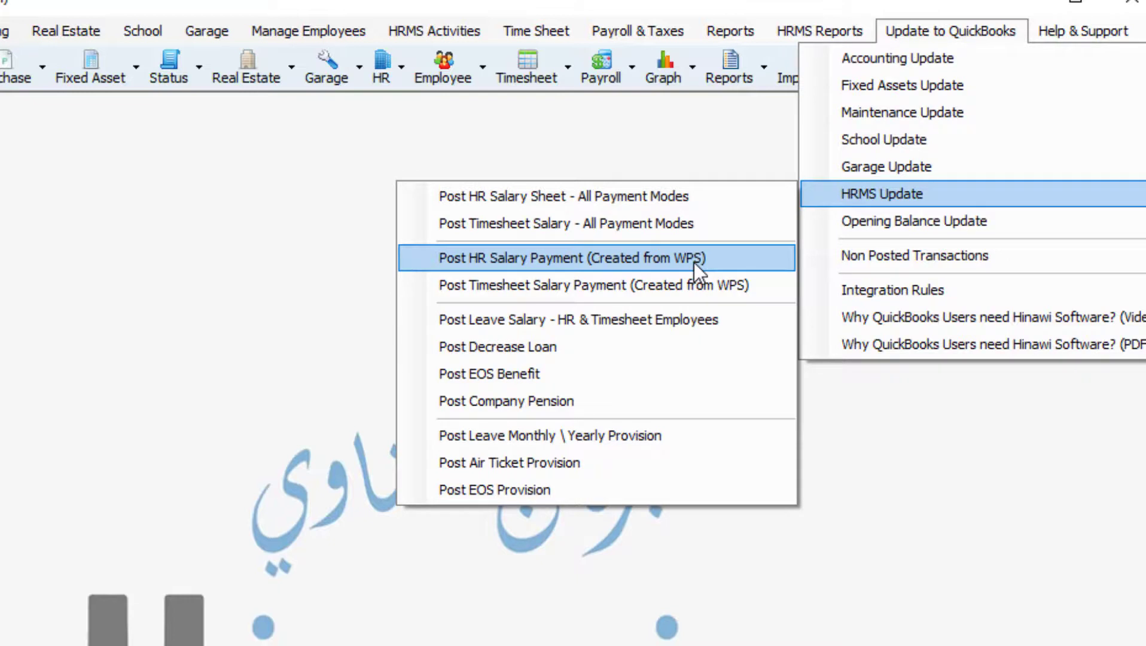
# Locate Pay Non WPS - HR Employees and the matching HRMS Update commands for posting salaries to QuickBooks.
pyautogui.moveTo(665, 34)
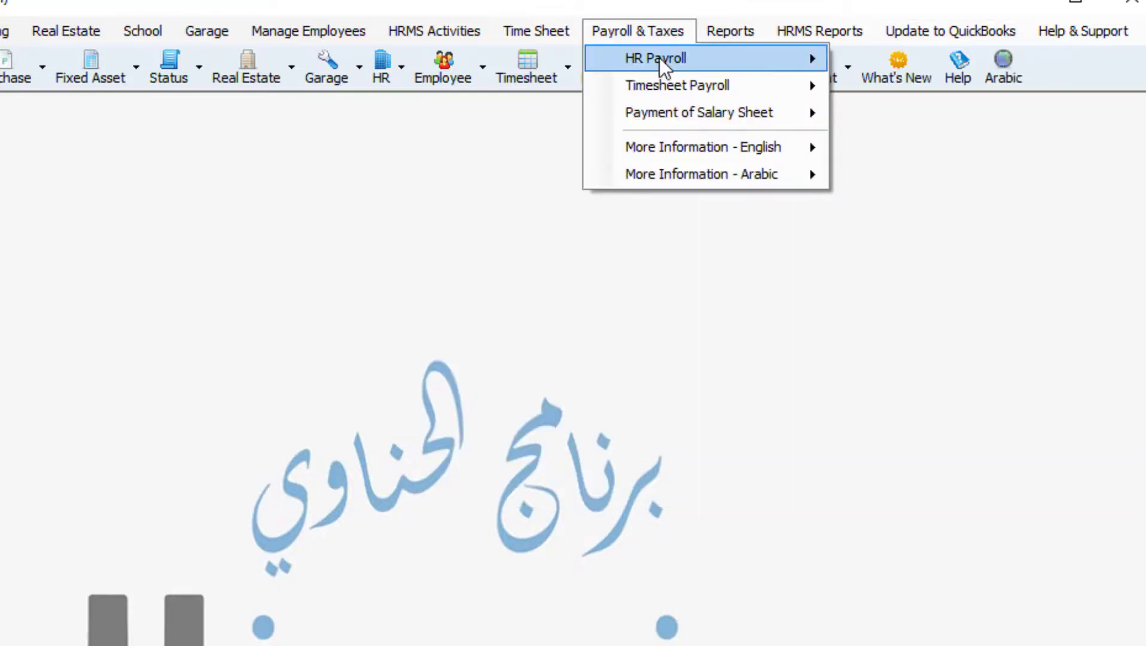
pyautogui.moveTo(652, 116)
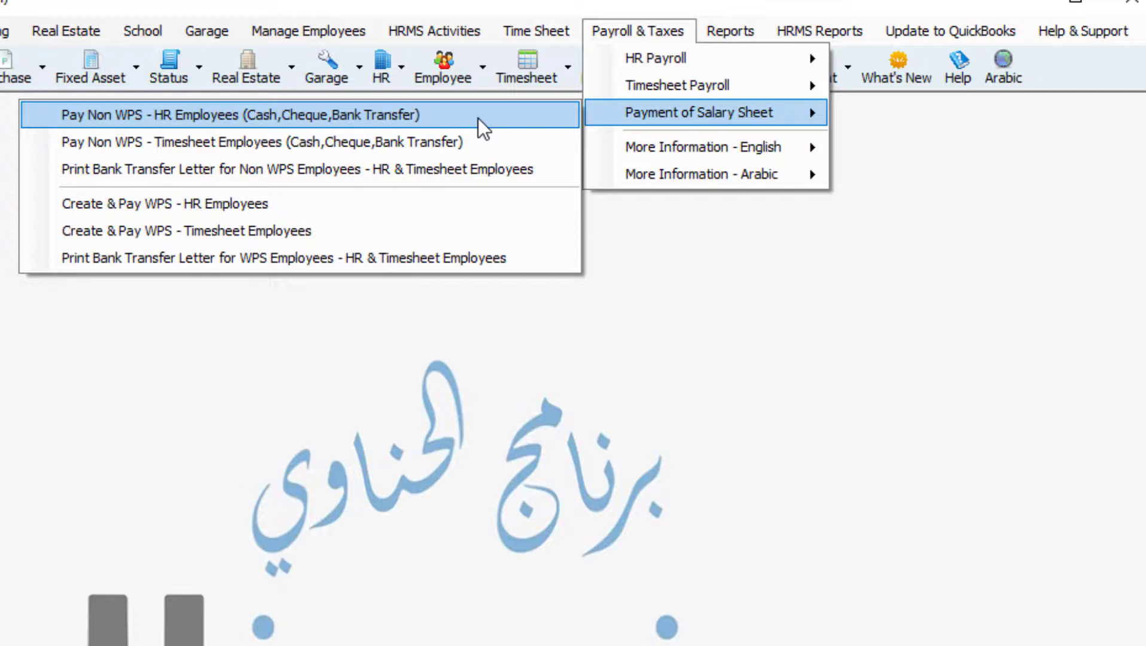
pyautogui.click(938, 37)
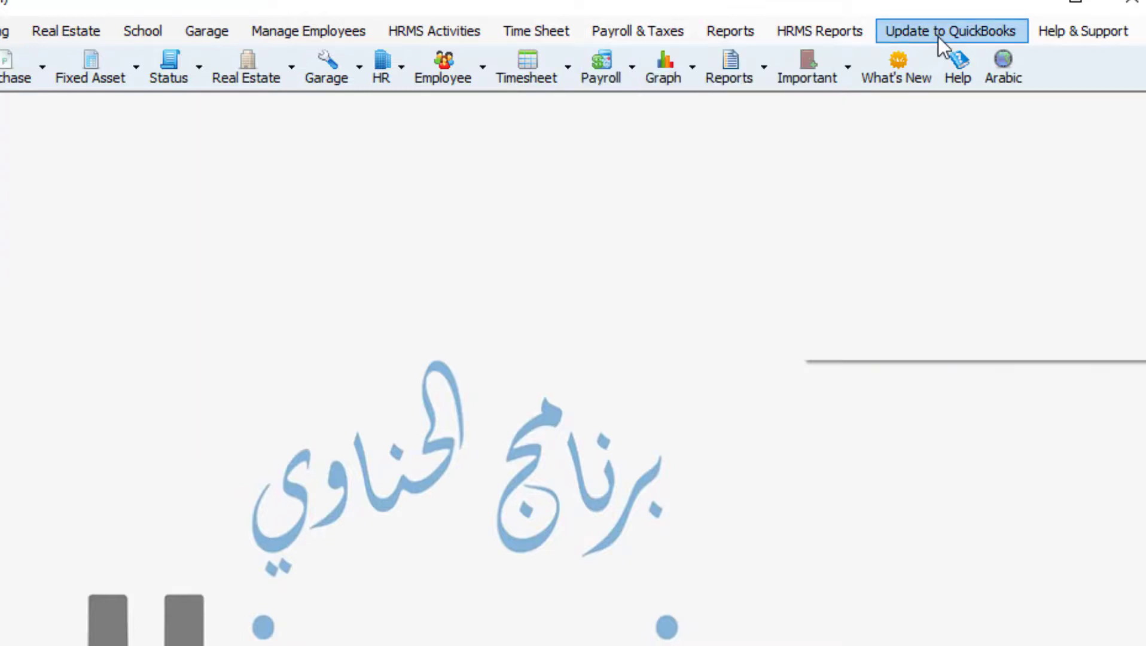
pyautogui.click(939, 36)
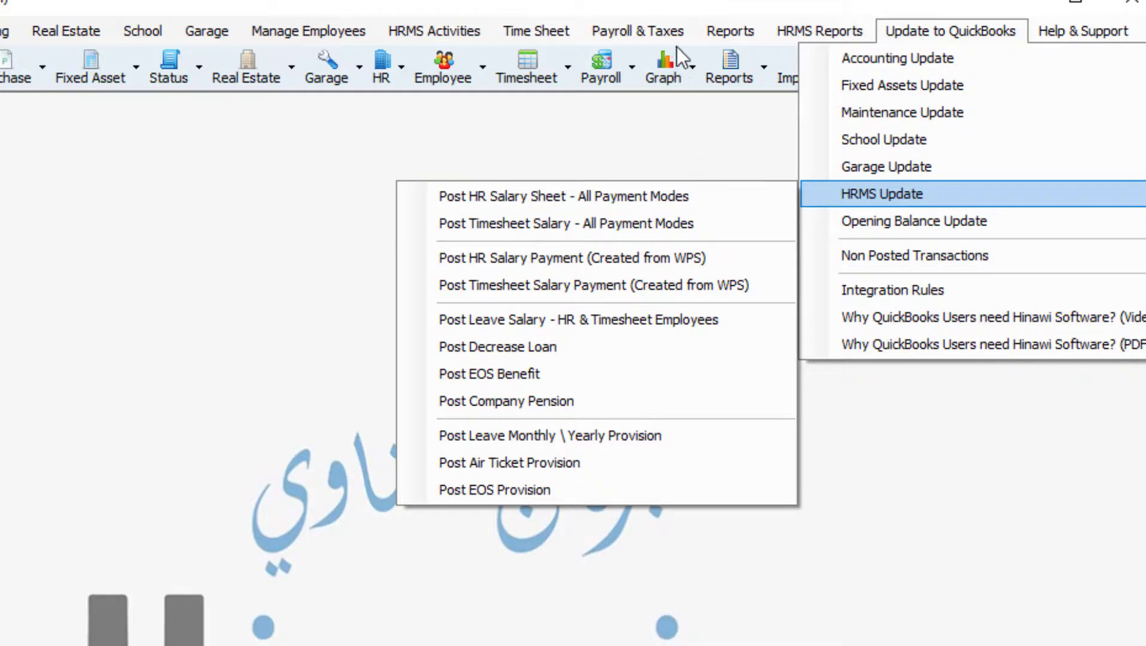
# Review the payroll creation and Payment of Salary Sheet commands once more, ending with the Time Sheet commands.
pyautogui.moveTo(677, 31)
pyautogui.moveTo(669, 63)
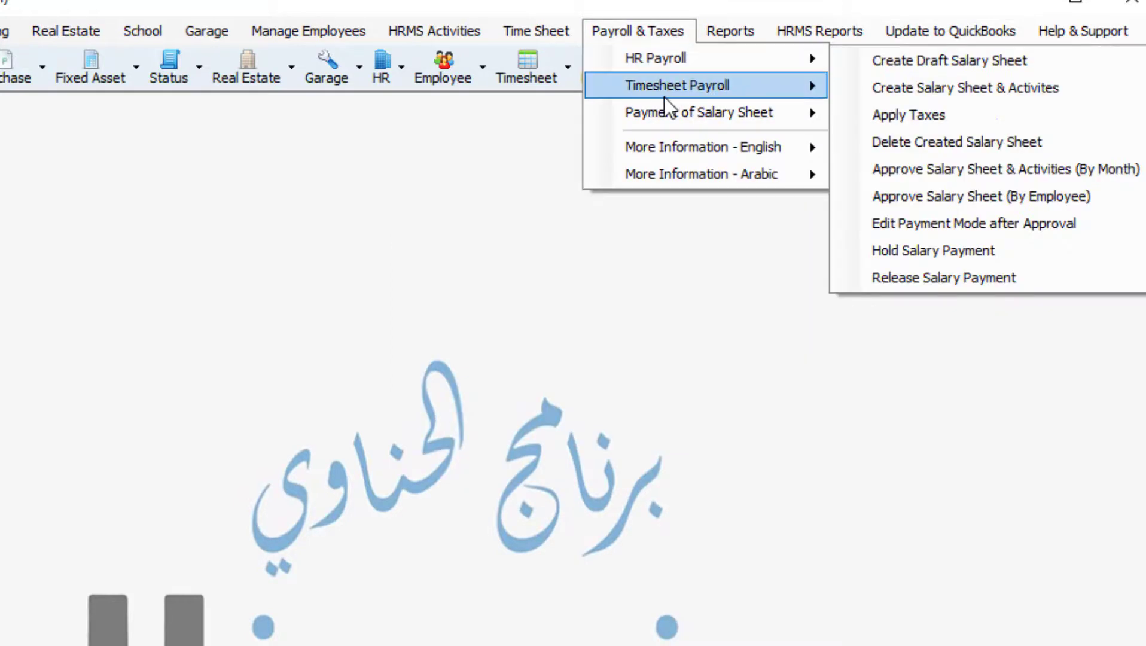
pyautogui.moveTo(658, 113)
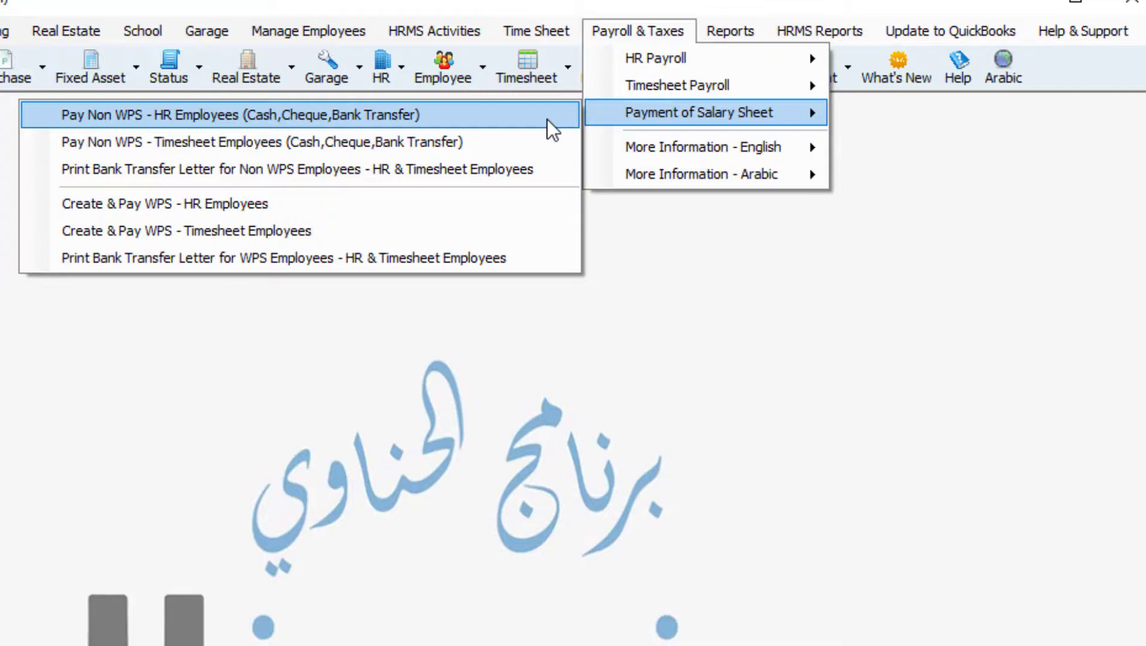
pyautogui.moveTo(556, 33)
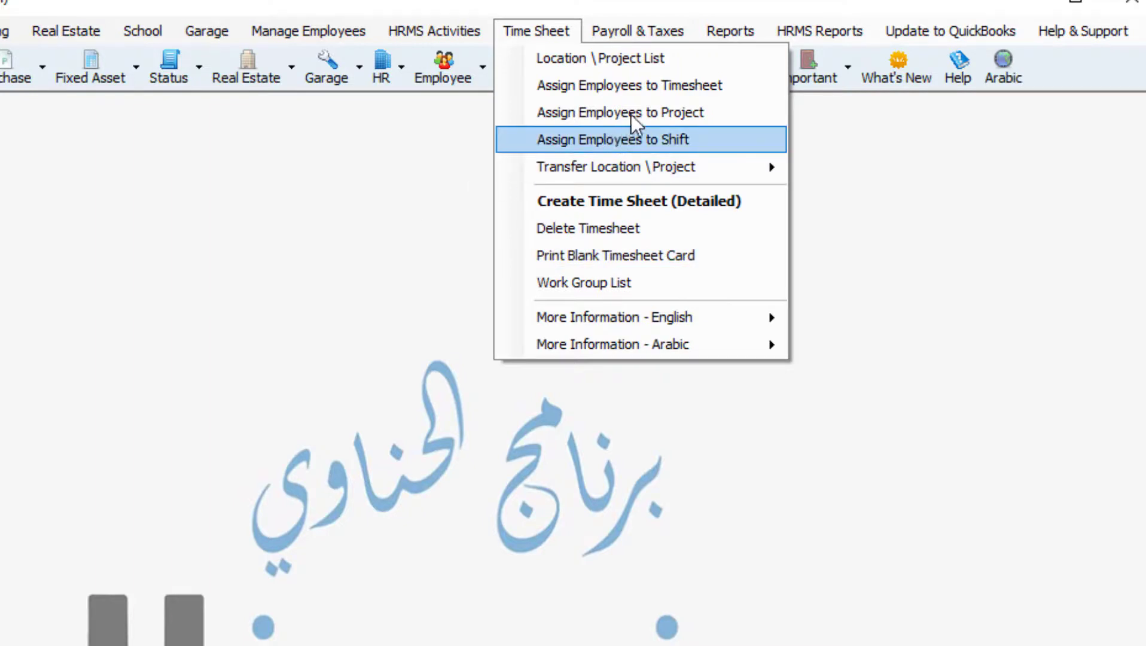
# Review the Timesheet Payroll commands and the HRMS commands for Leaves, Payment Of Activities and Receiving From Employees.
pyautogui.moveTo(604, 31)
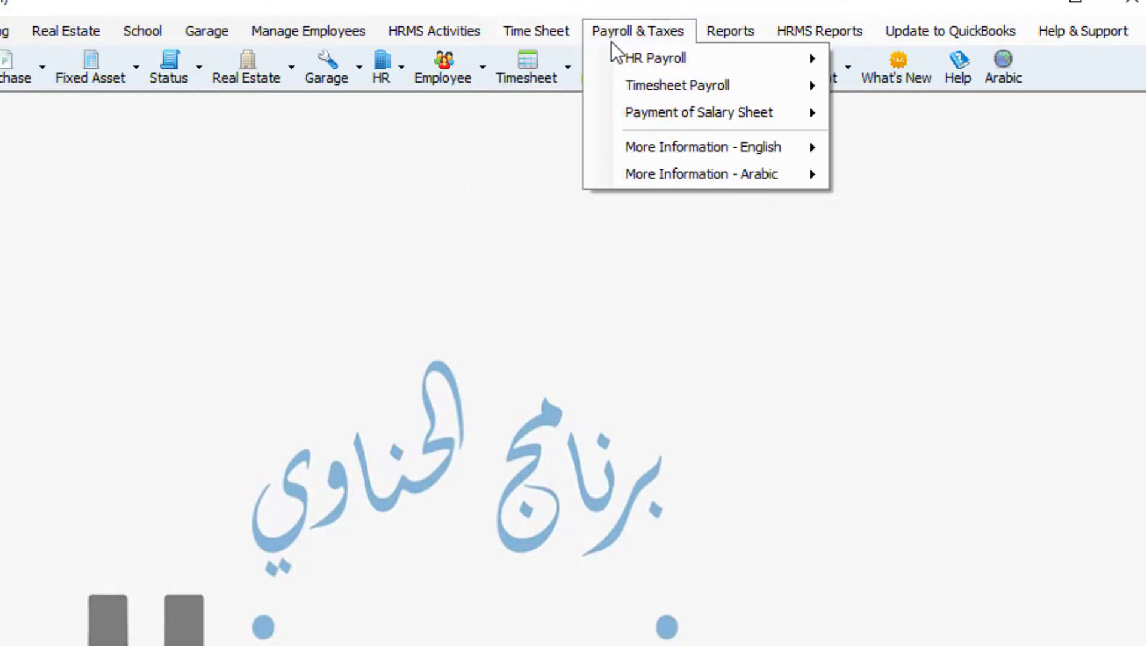
pyautogui.moveTo(602, 83)
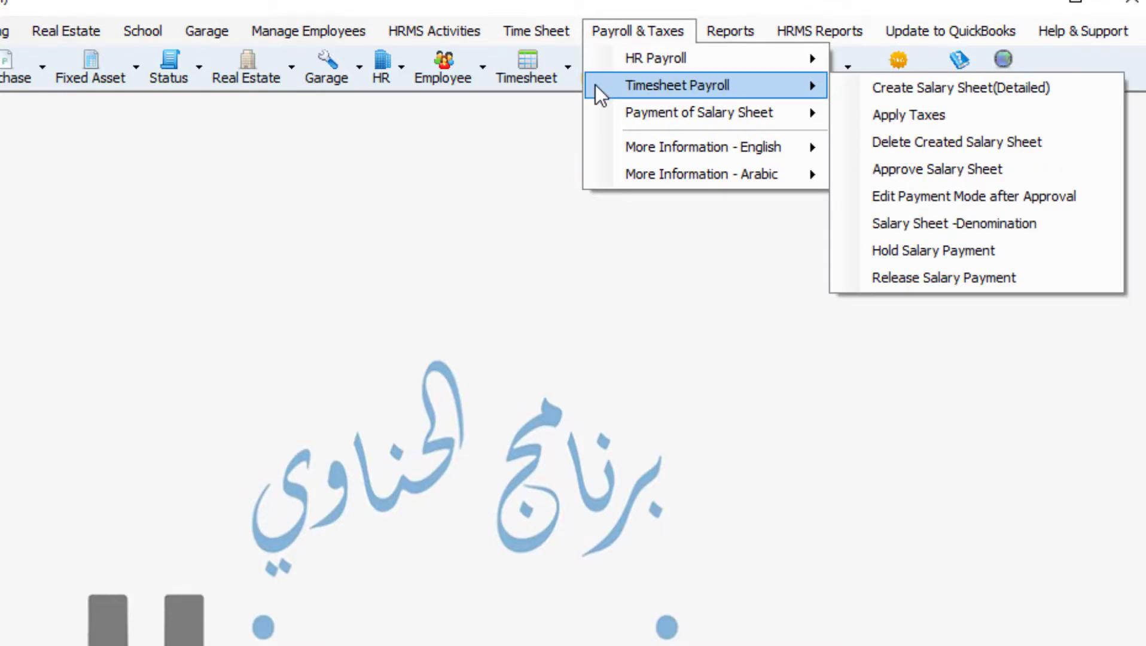
pyautogui.moveTo(422, 31)
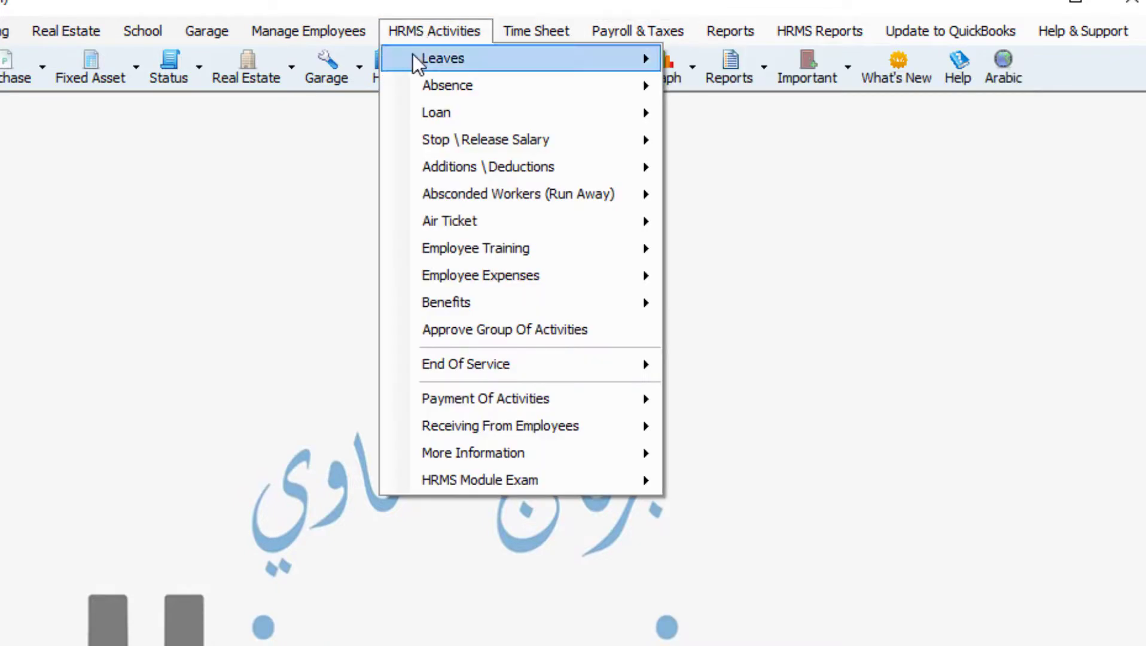
pyautogui.moveTo(416, 67)
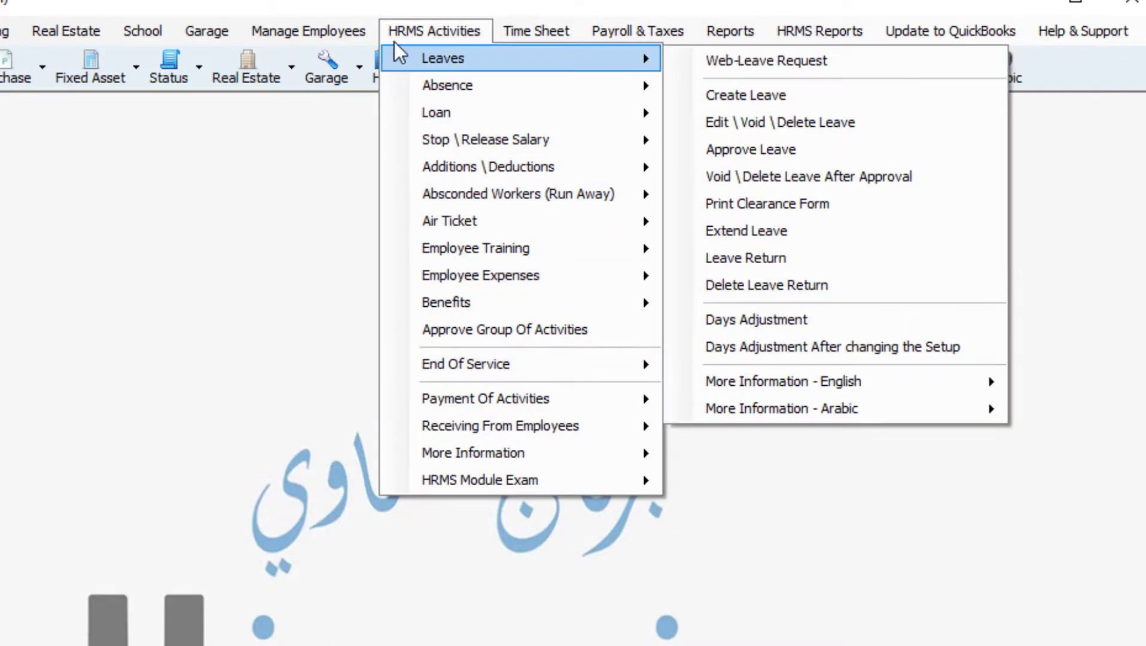
pyautogui.moveTo(504, 411)
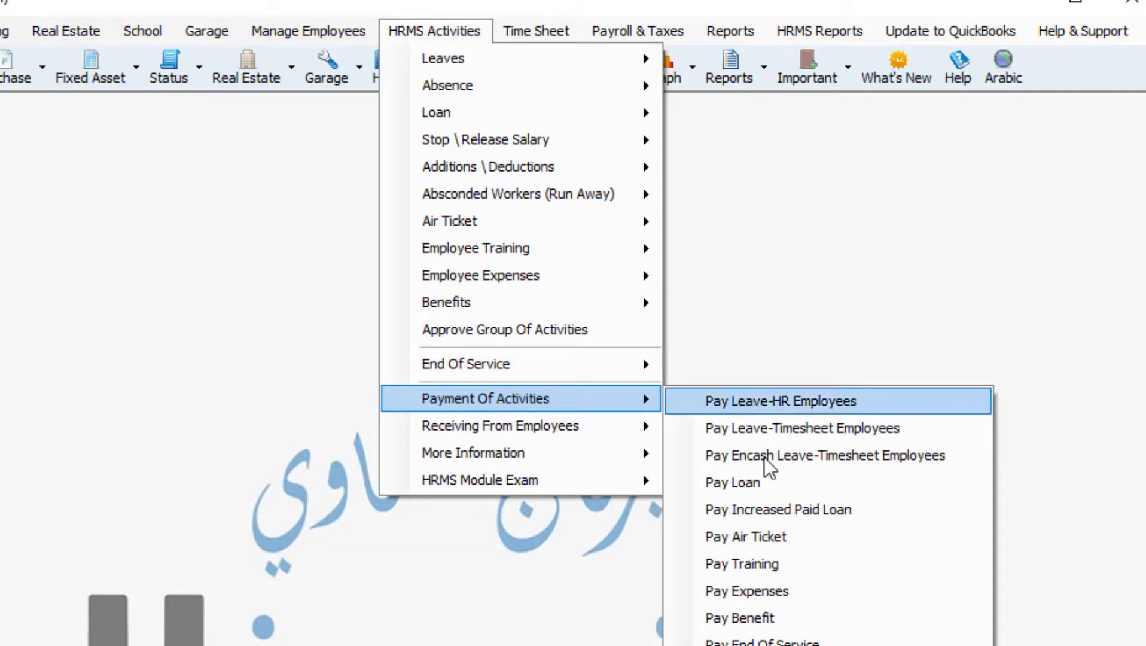
pyautogui.moveTo(601, 434)
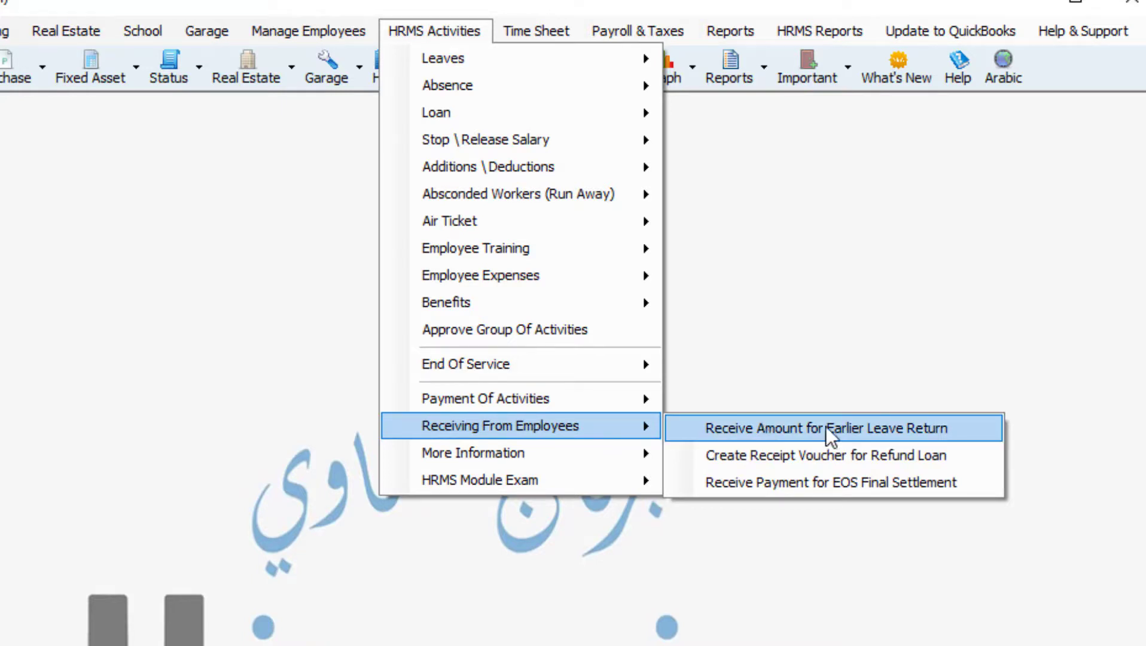
pyautogui.click(63, 286)
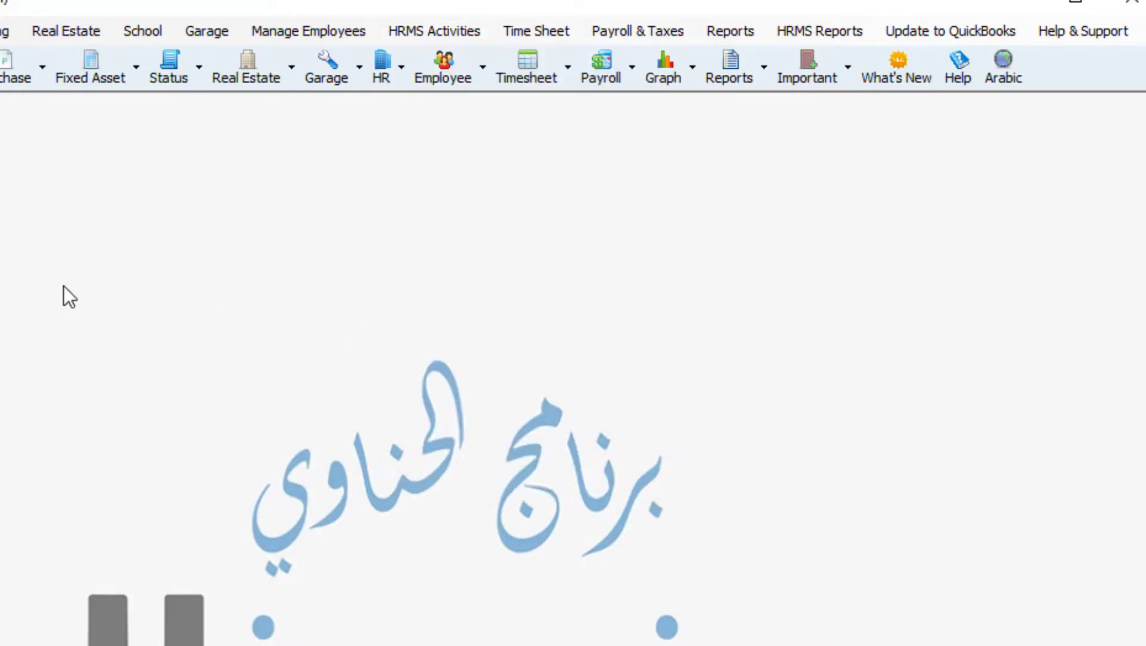